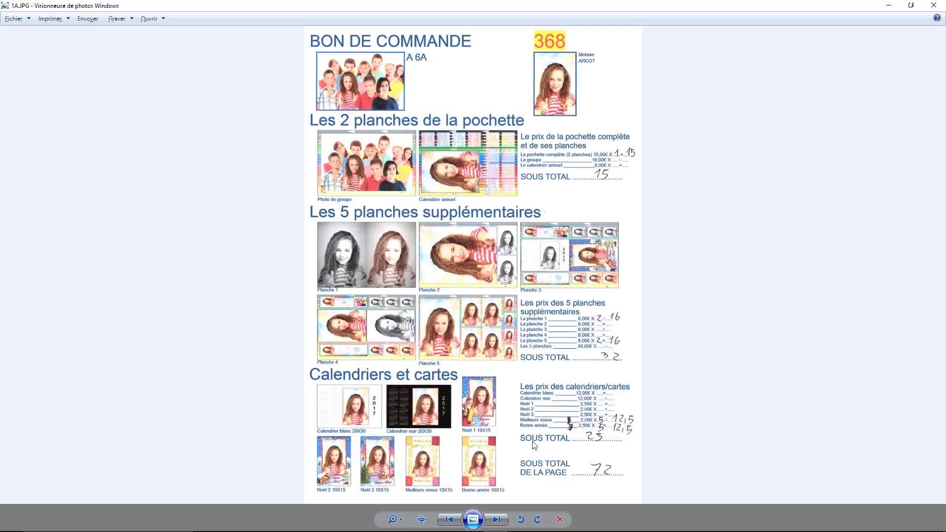
- Review the monthly calendar and monthly photo pages of the scanned order form, and switch to EasyFrame Reportage
key("Right")
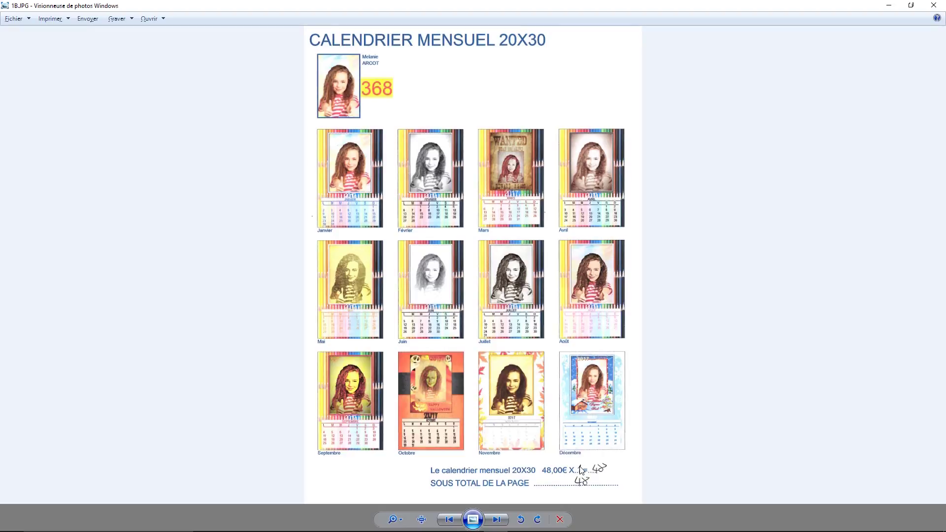
key("Right")
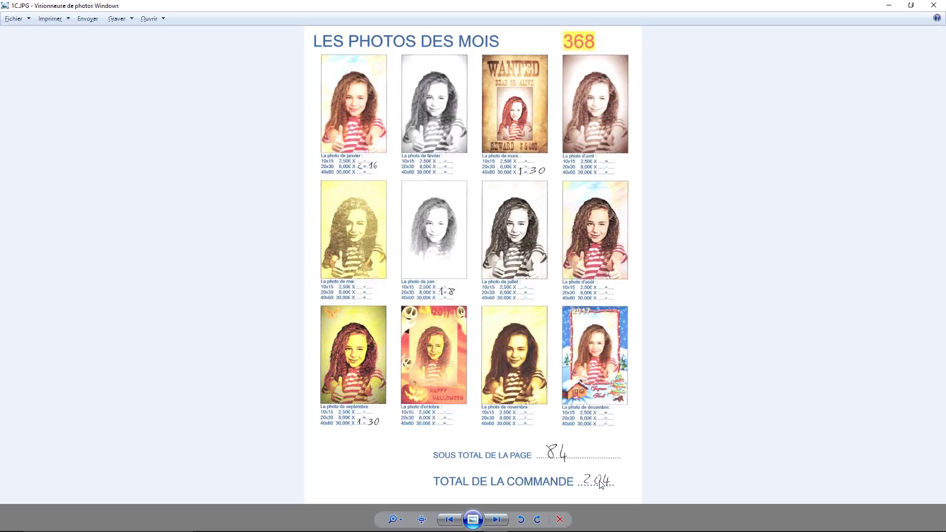
key("alt+Tab")
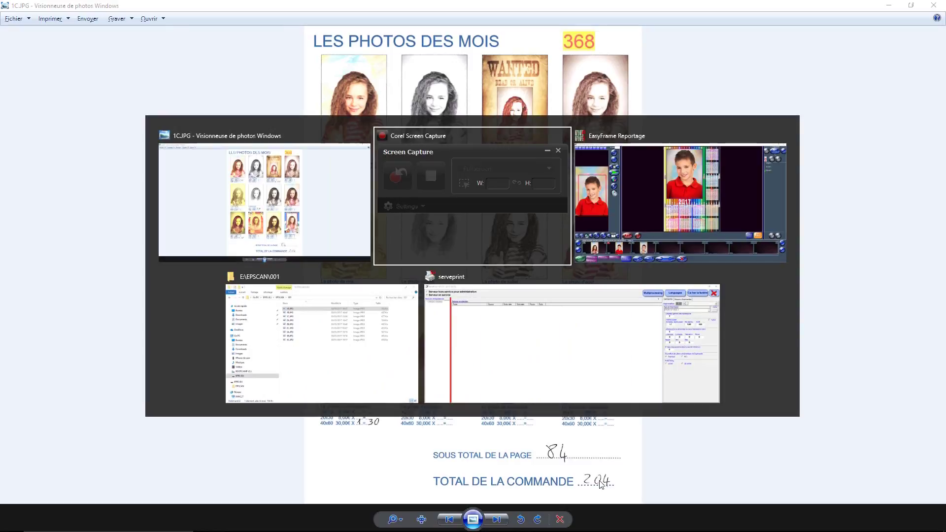
left_click(655, 211)
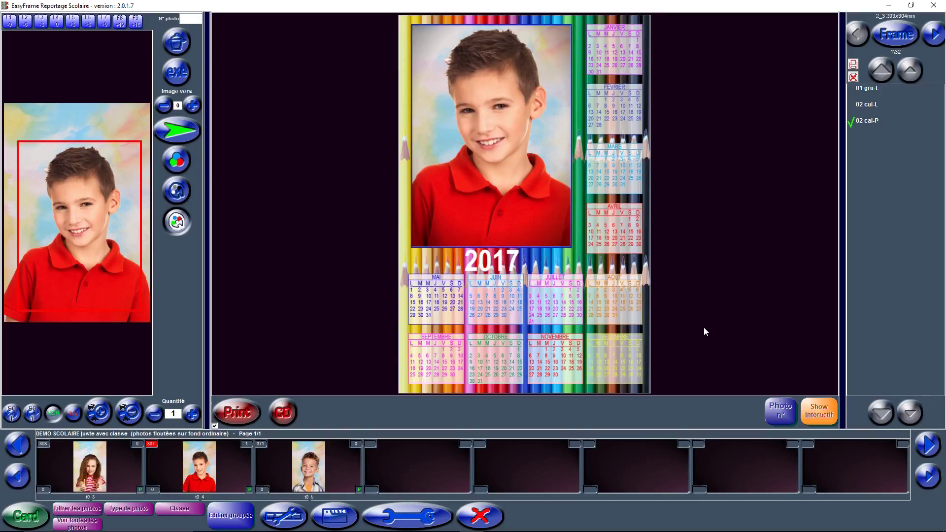
- Load photo number 368 from the school report
left_click(780, 416)
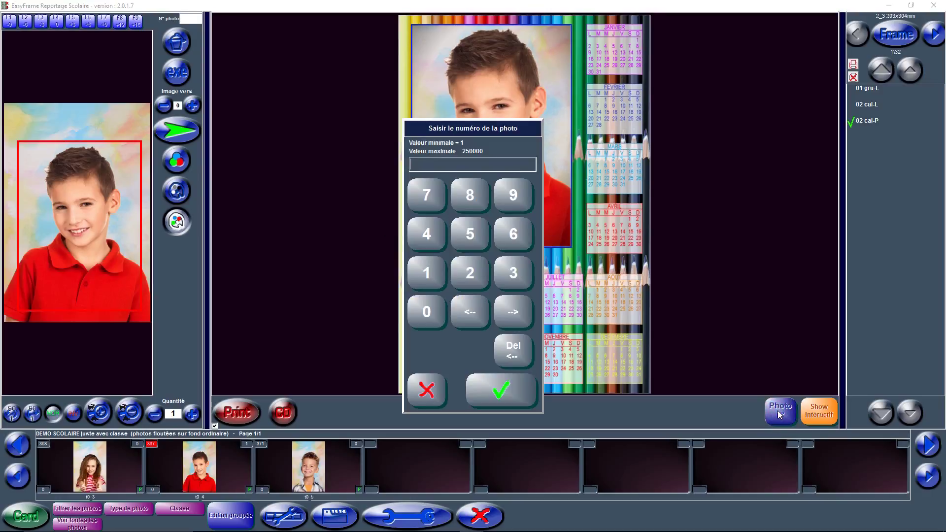
left_click(511, 269)
left_click(513, 233)
left_click(469, 195)
left_click(505, 392)
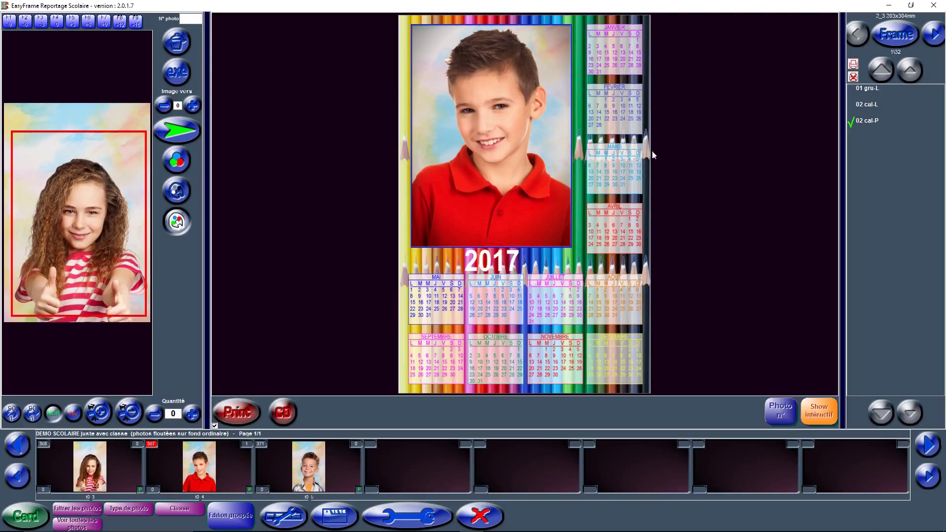
- Open the family "01 - Les deux planches de la pochette" and preview the 01 gru-L and 02 cal-P sheets
left_click(894, 51)
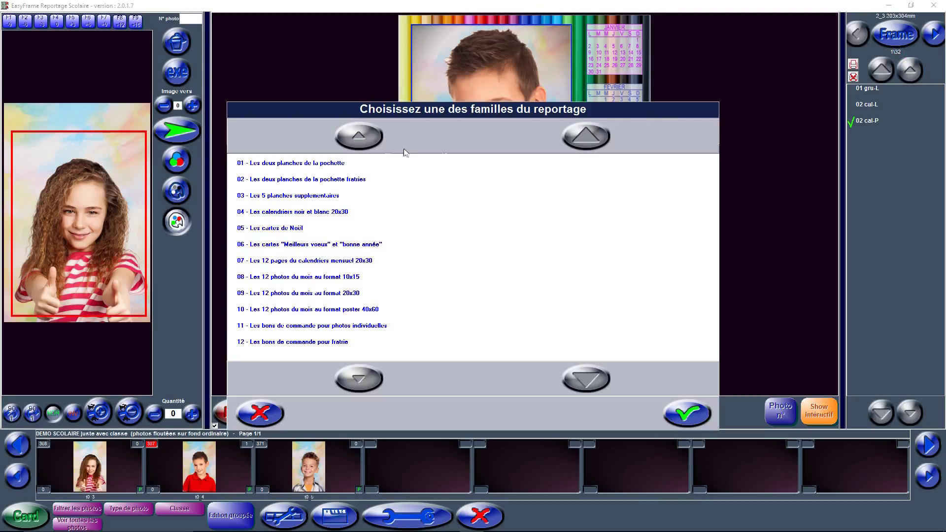
left_click(285, 167)
left_click(688, 414)
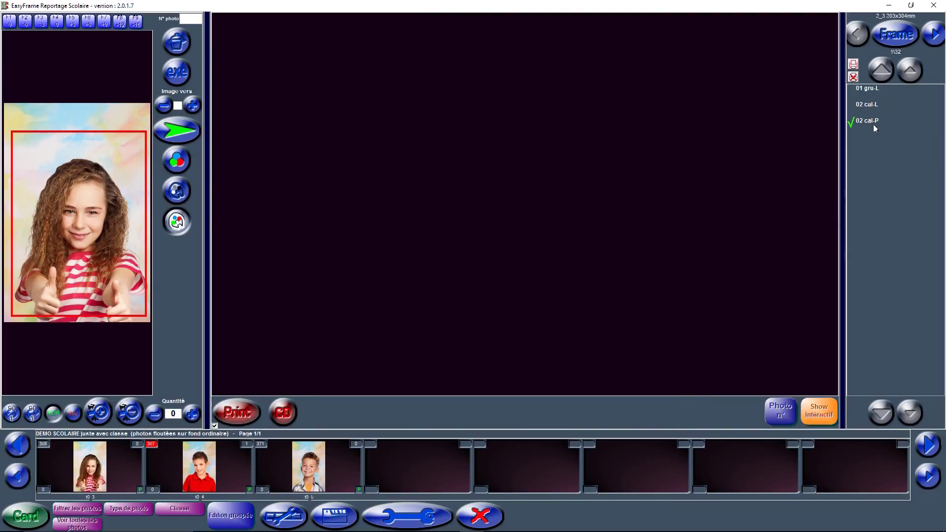
left_click(870, 90)
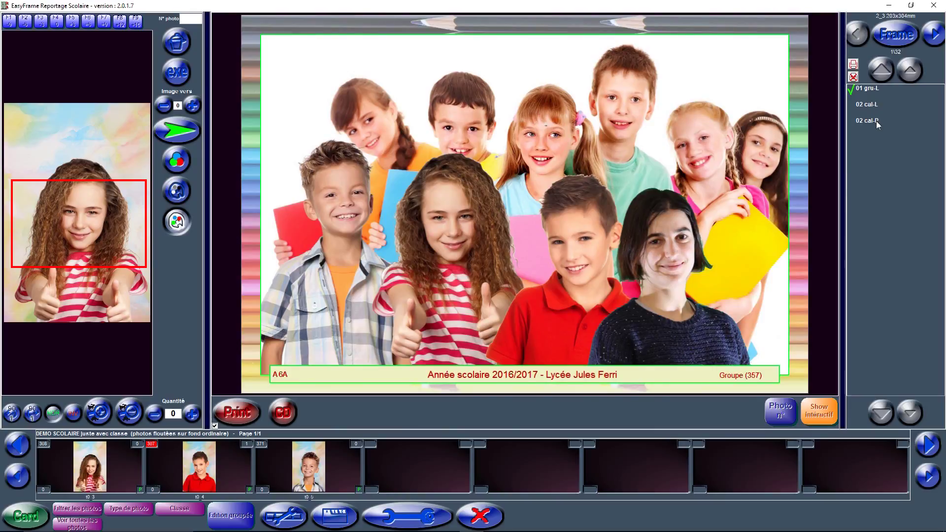
left_click(876, 120)
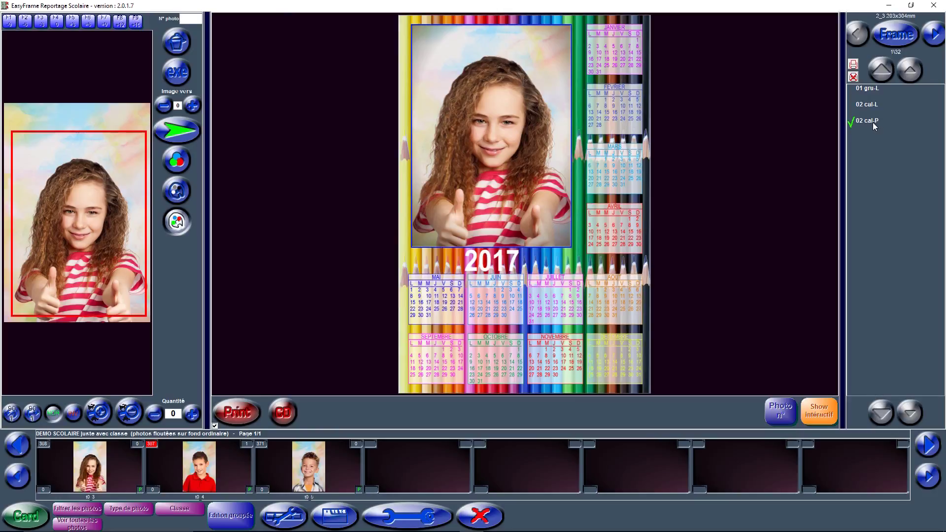
- Set the order quantity to 1 for all sheets of the pochette family at once
left_click(853, 65)
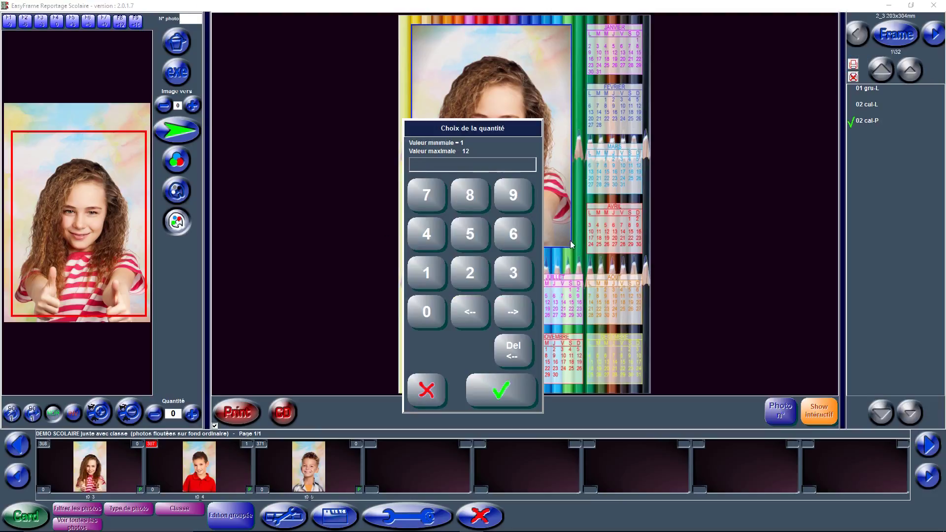
left_click(436, 273)
left_click(481, 391)
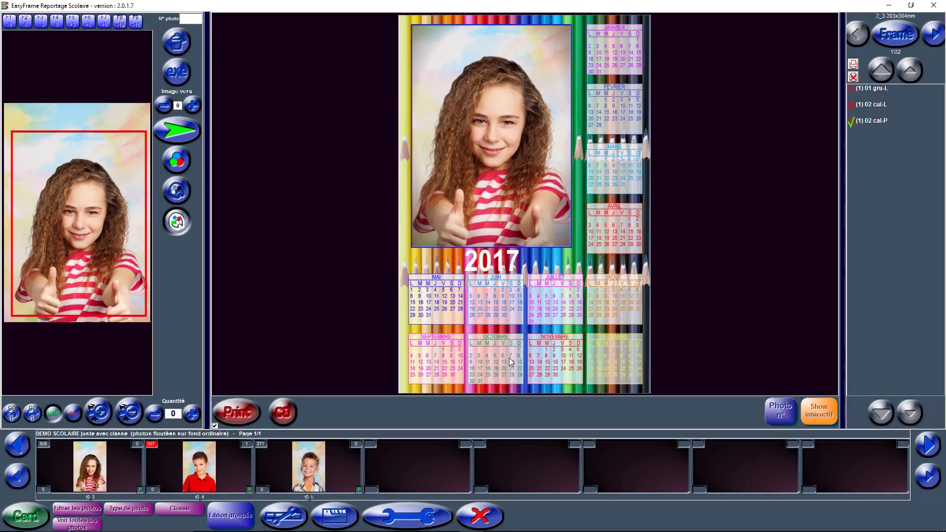
- Open the family "03 - Les 5 planches supplementaires" and set the quantity of Planche1 to 2
left_click(895, 50)
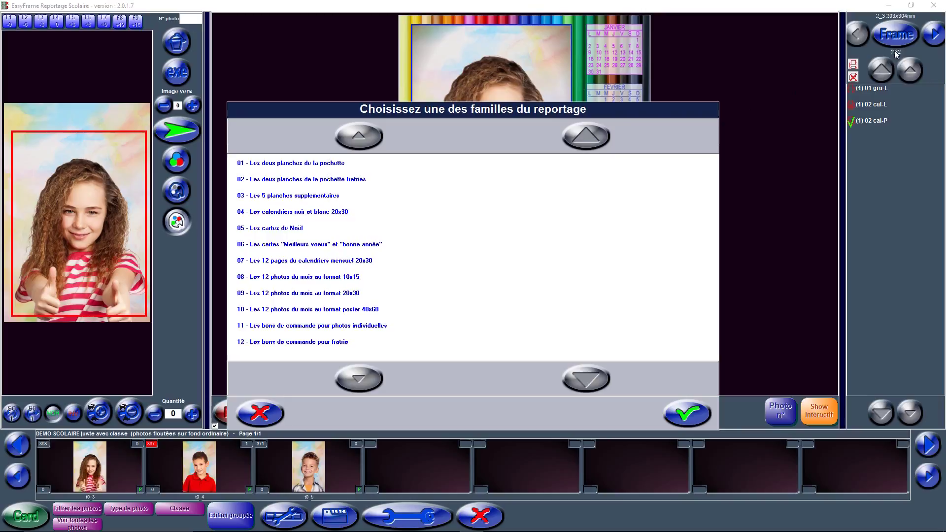
left_click(271, 197)
left_click(688, 415)
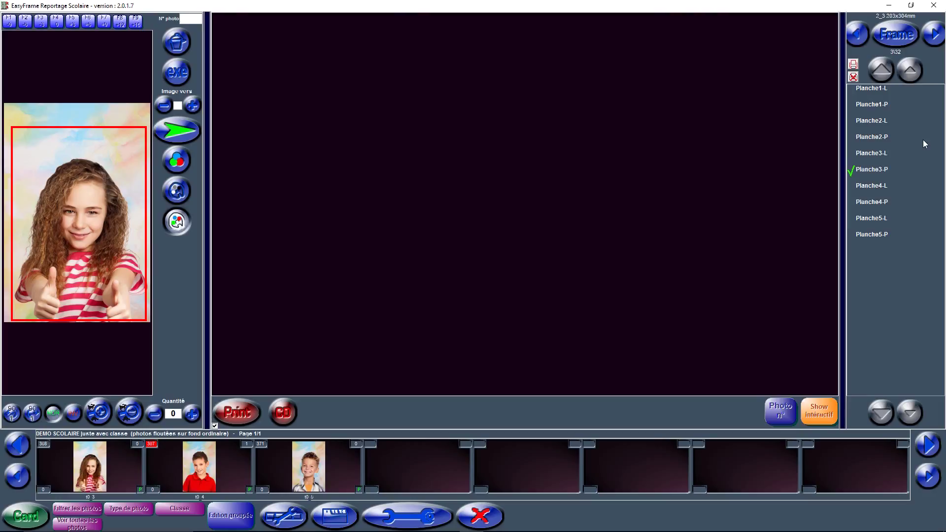
left_click(875, 104)
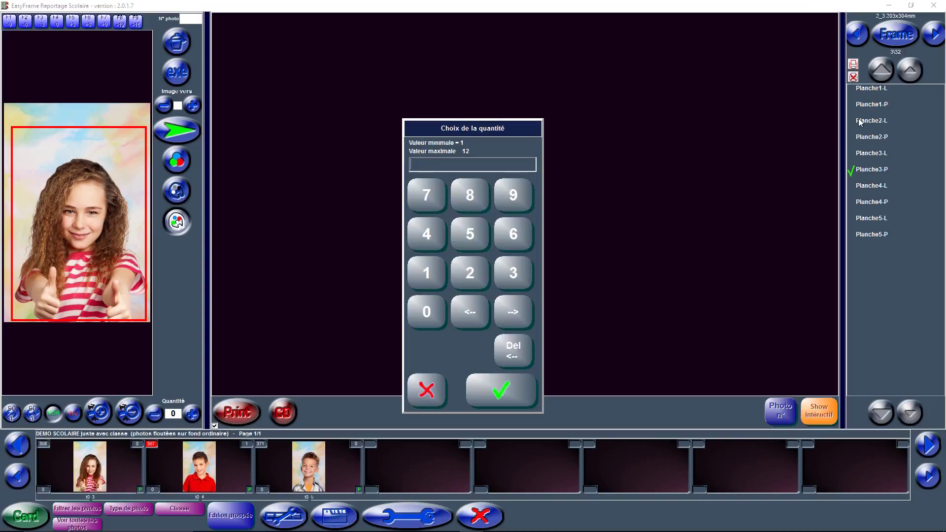
left_click(482, 273)
left_click(483, 400)
- Set the quantity of Planche5 to 2 and preview the Planche1-P and Planche5-P sheets
left_click(472, 272)
left_click(501, 391)
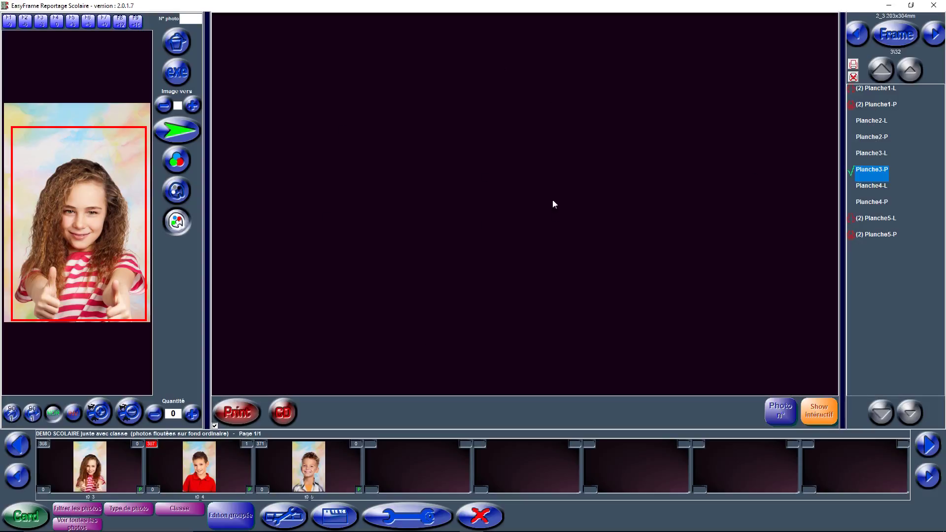
left_click(878, 105)
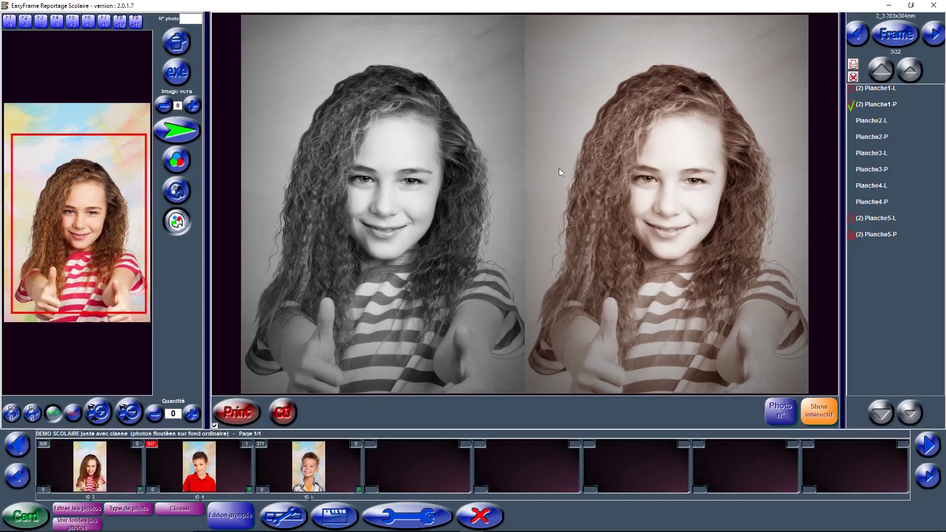
left_click(881, 234)
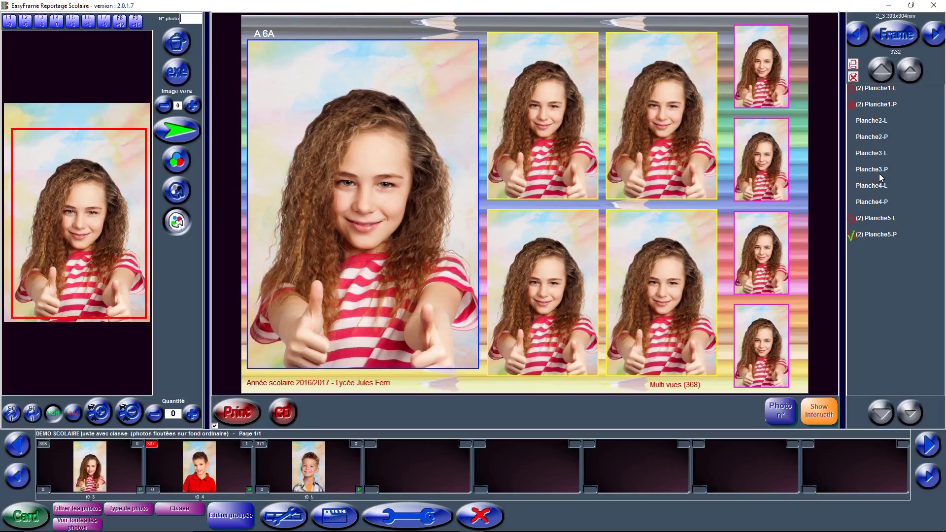
- Open the family "06 - Les cartes Meilleurs voeux et bonne année" and set the meilleurs voeux card quantity to 5
left_click(897, 52)
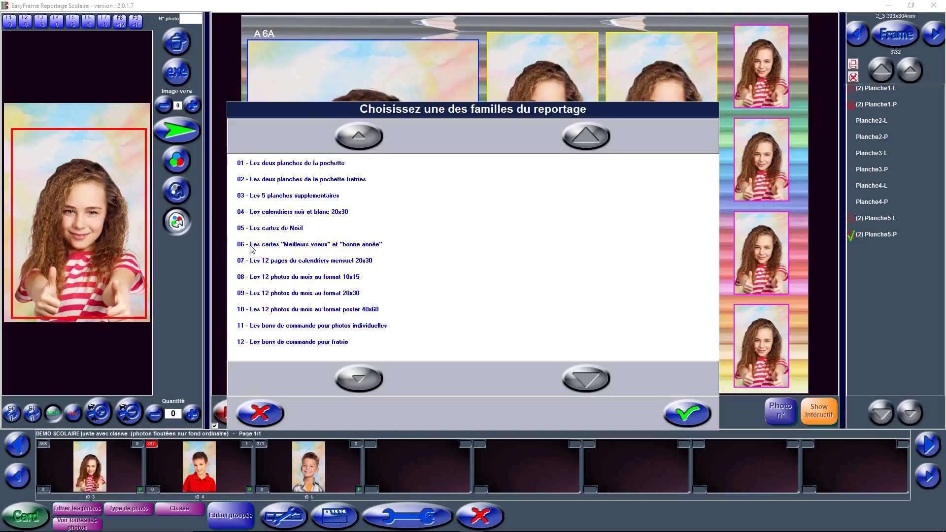
left_click(270, 245)
left_click(688, 413)
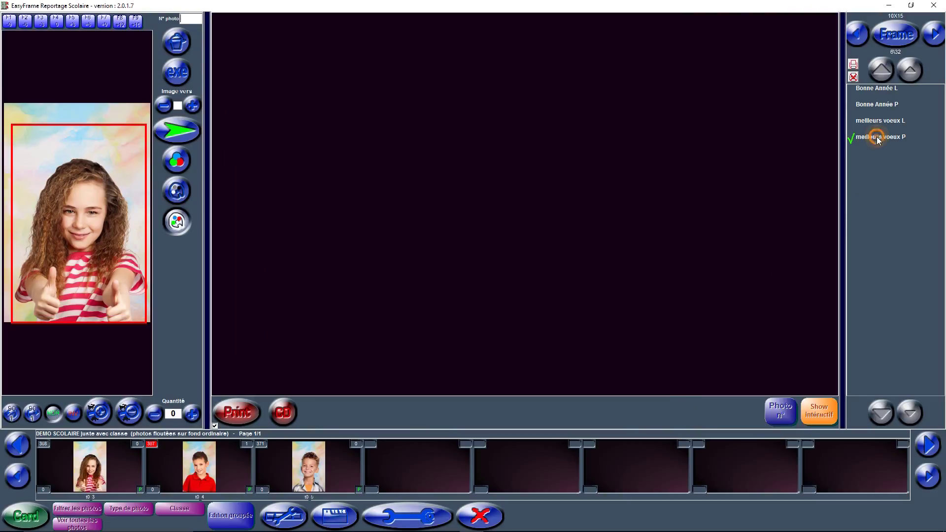
left_click(470, 240)
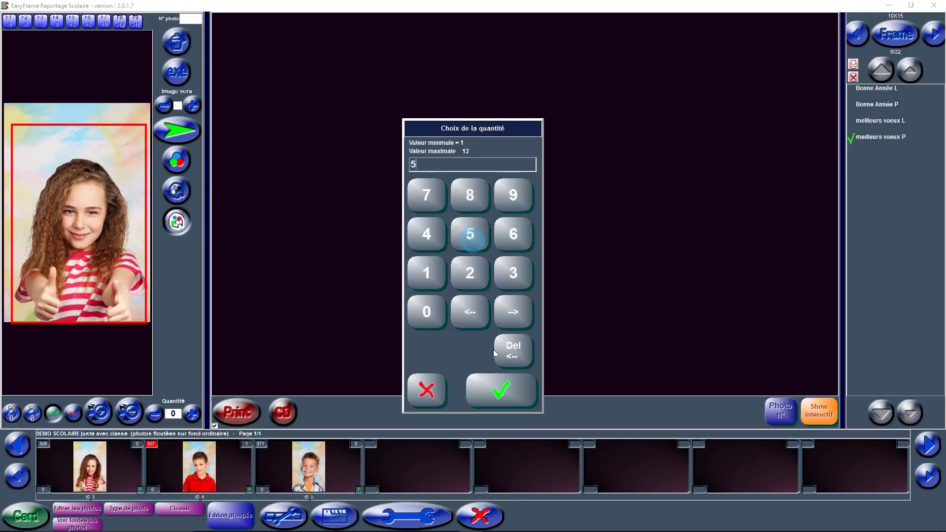
left_click(501, 390)
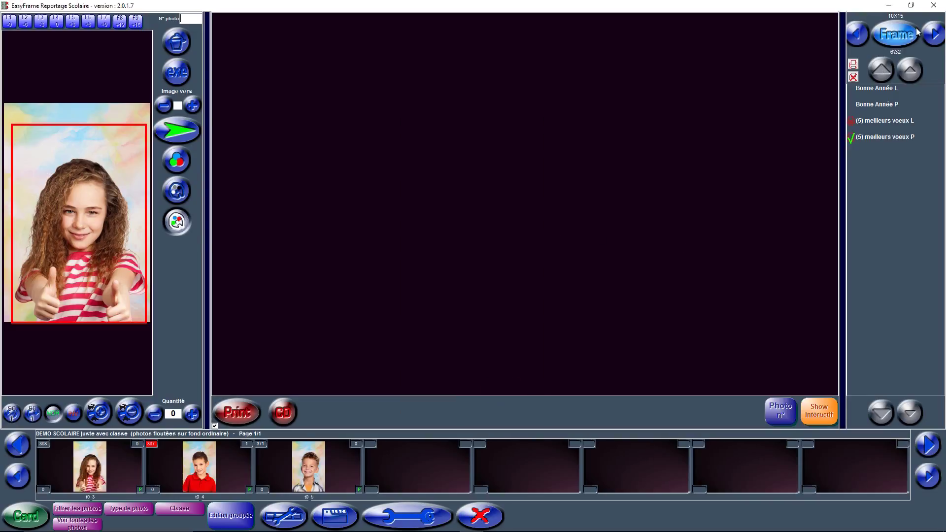
- Set the quantity of the Bonne Année card to 5
left_click(885, 105)
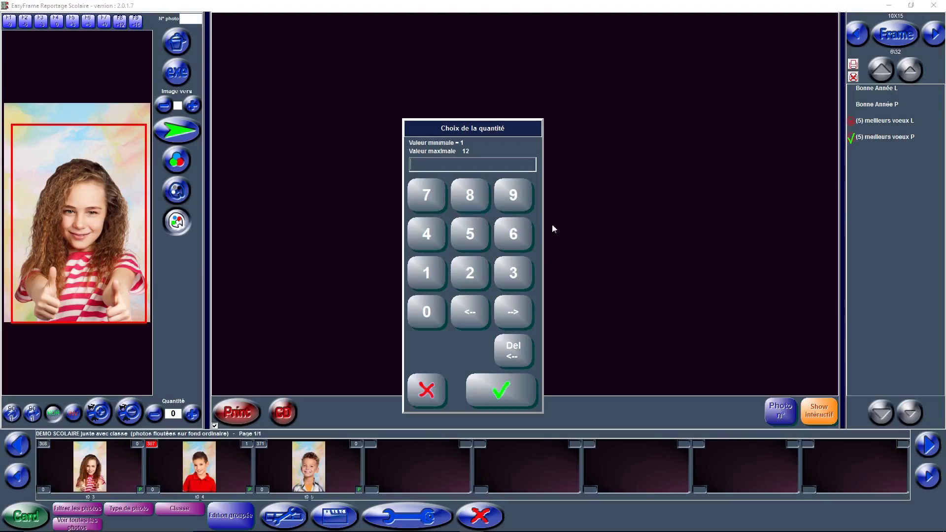
left_click(472, 238)
left_click(479, 391)
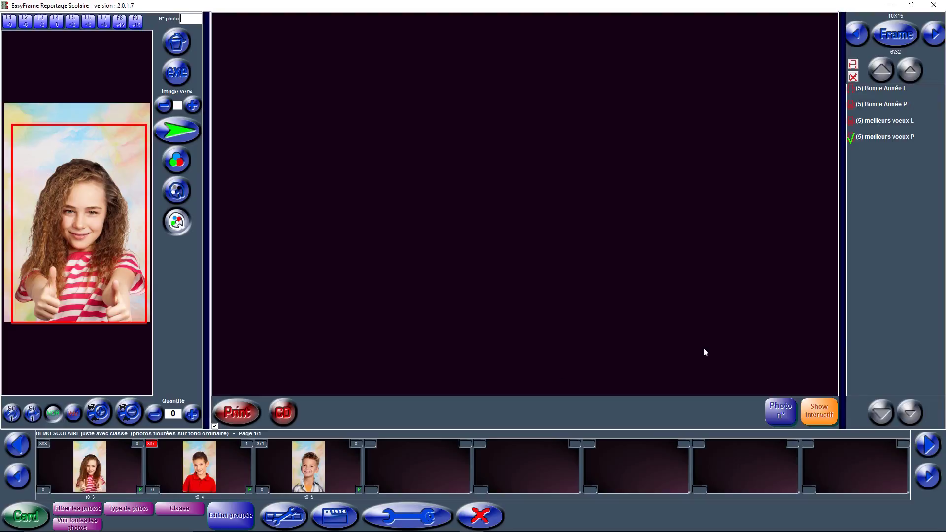
- Open the family "07 - Les 12 pages du calendriers mensuel 20x30" and set the quantity of all its pages to 1
left_click(894, 50)
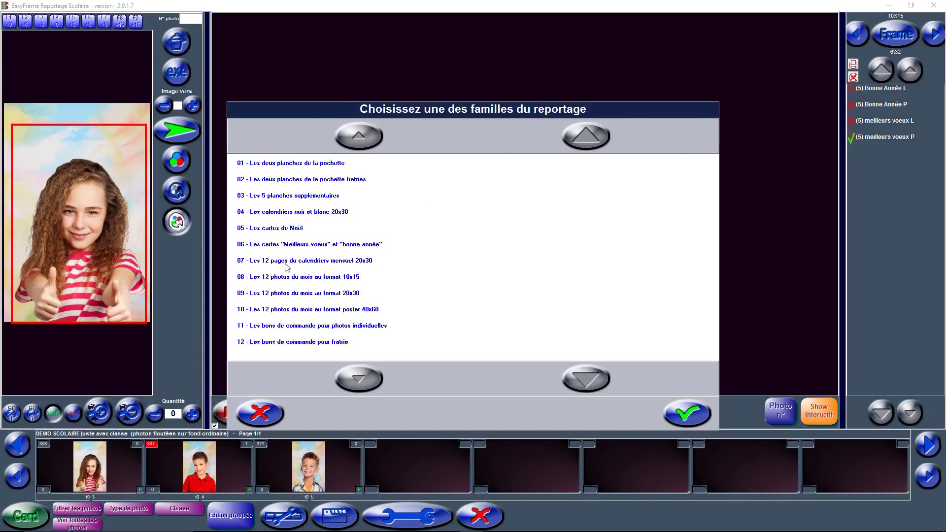
left_click(347, 263)
left_click(676, 409)
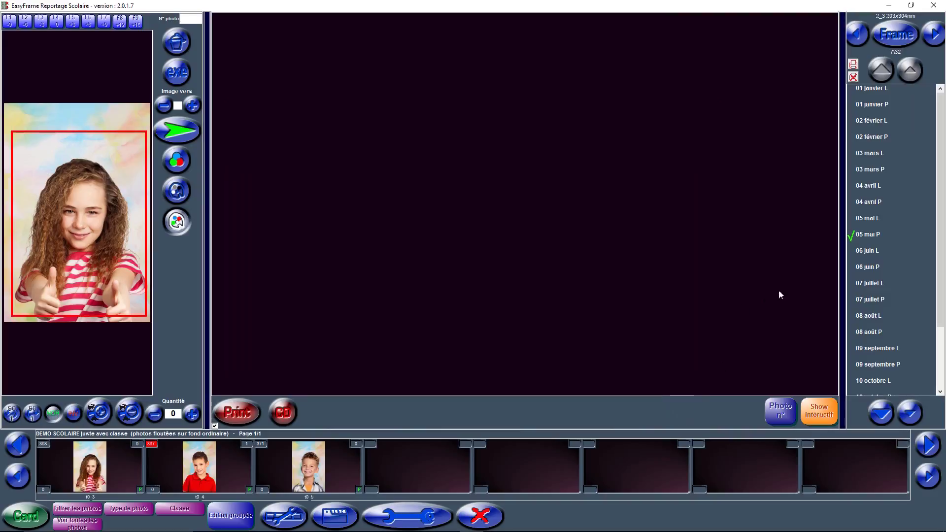
left_click(855, 64)
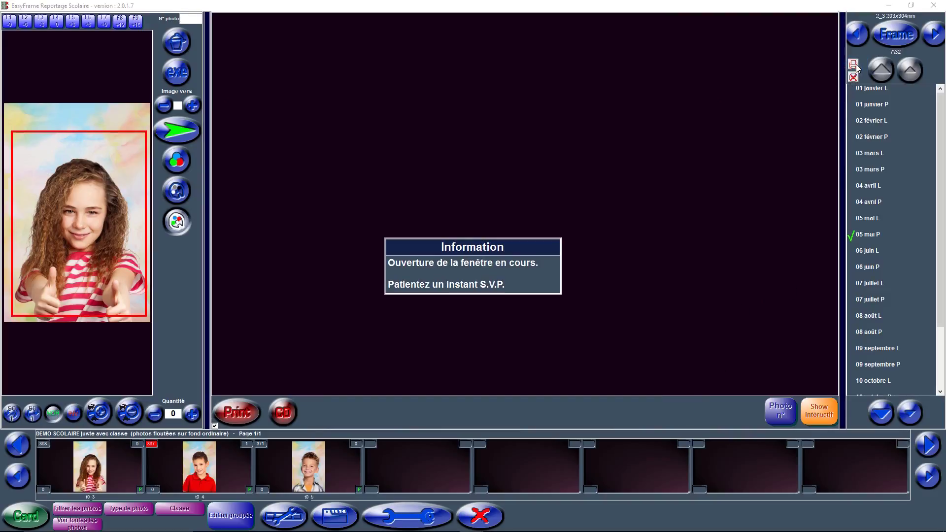
left_click(441, 277)
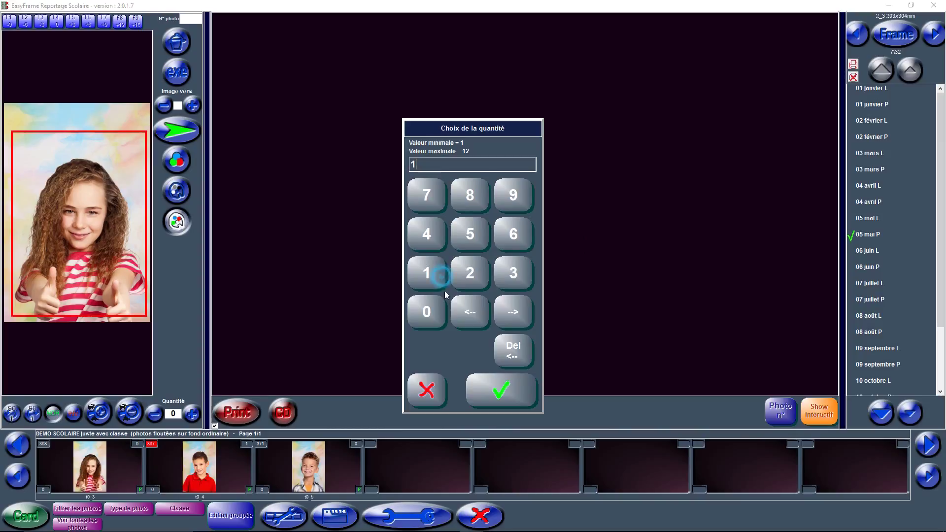
left_click(495, 393)
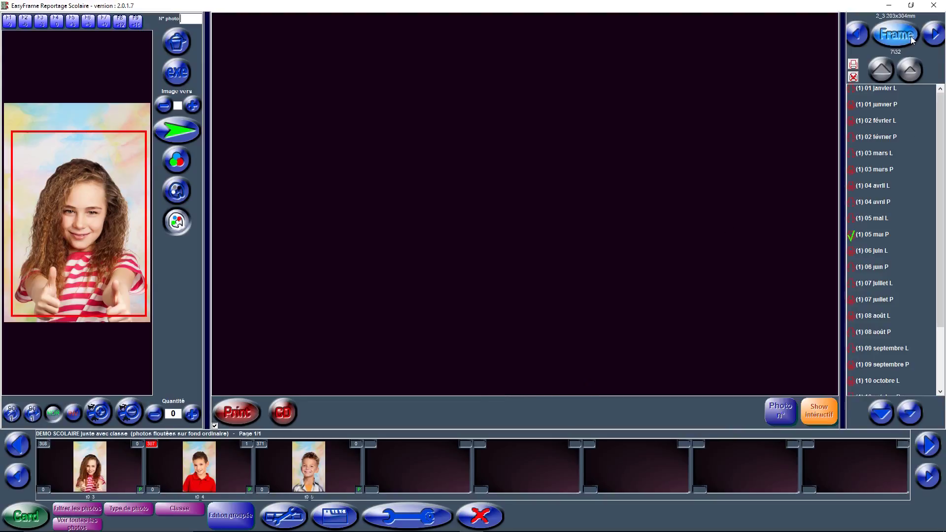
- Open the family "10 - Les 12 photos du mois au format poster 40x60" and order 1 each of 03 mars and 09 septembre
left_click(896, 53)
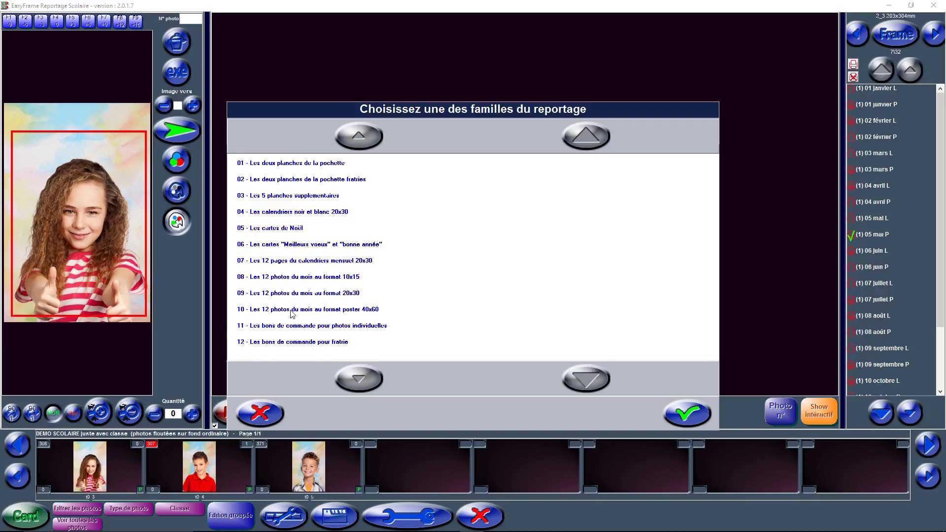
left_click(327, 311)
left_click(666, 404)
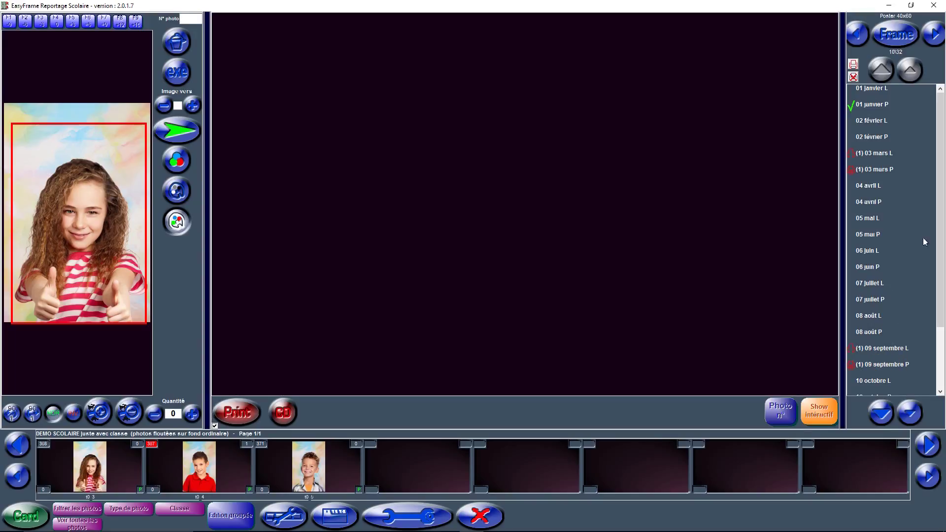
- Open the family "09 - Les 12 photos du mois au format 20x30" and order 2 of 01 janvier and 1 of 06 juin
left_click(896, 53)
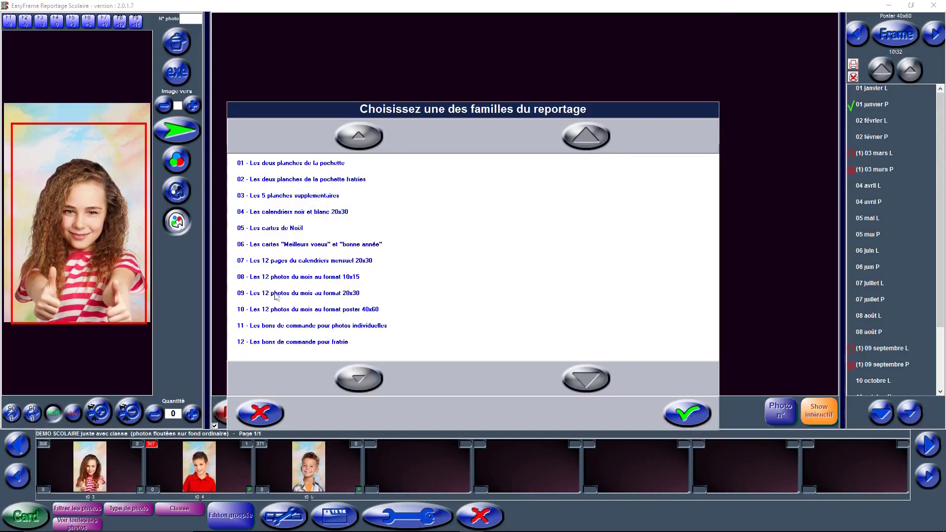
left_click(307, 293)
left_click(686, 409)
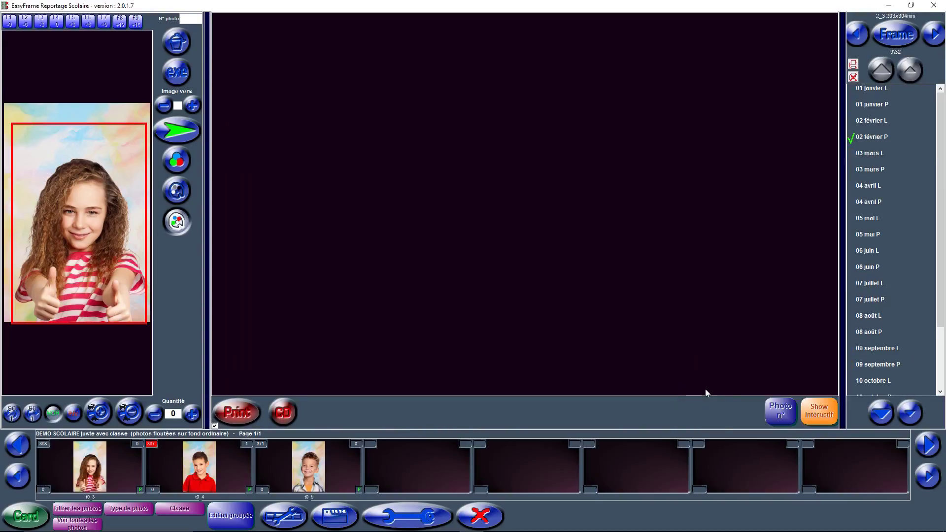
left_click(875, 104)
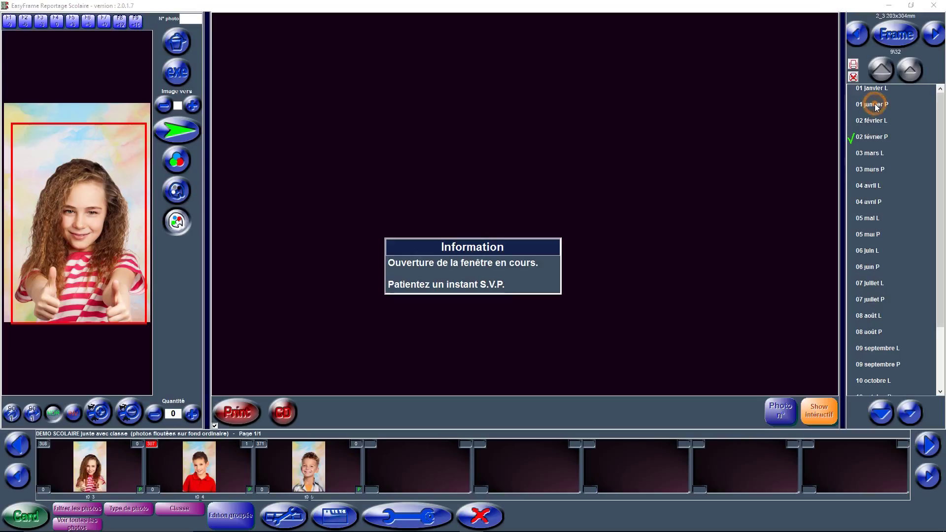
left_click(458, 271)
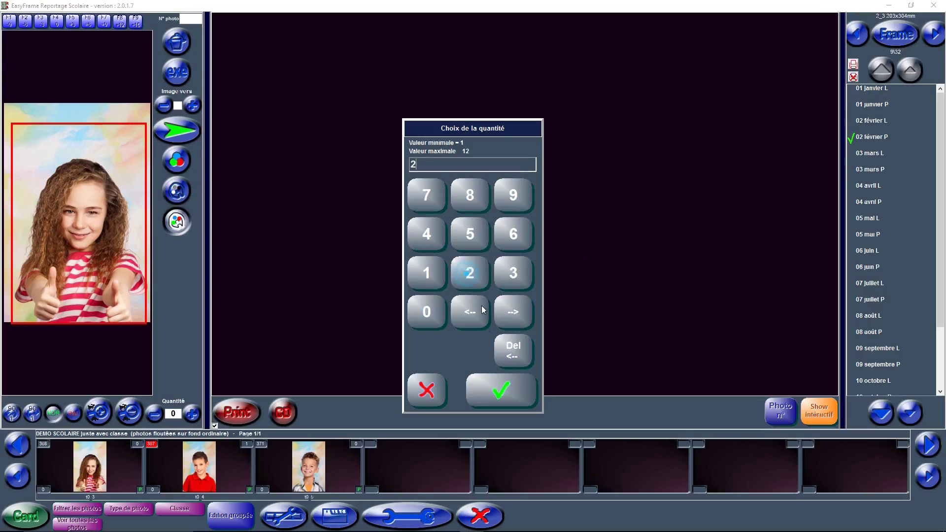
left_click(493, 382)
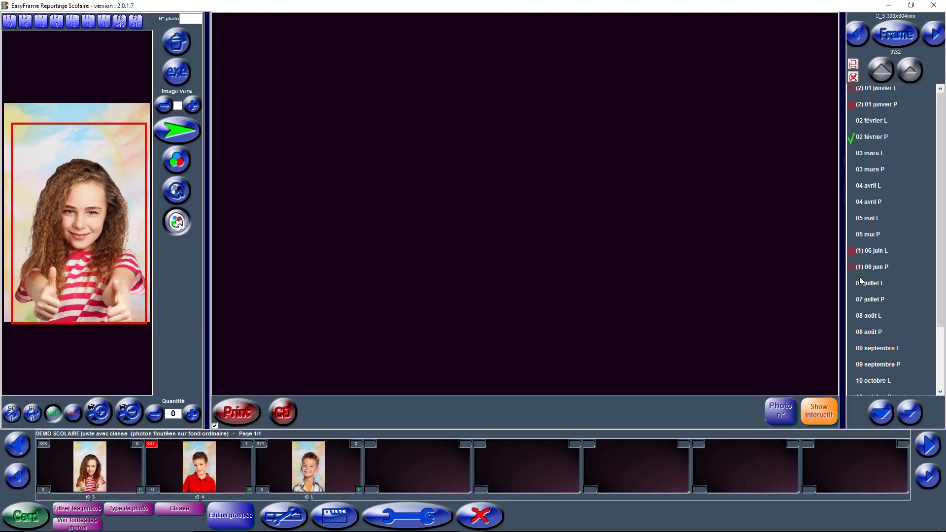
- Preview the 06 juin P and 01 janvier P layouts with the girl's photo
left_click(876, 267)
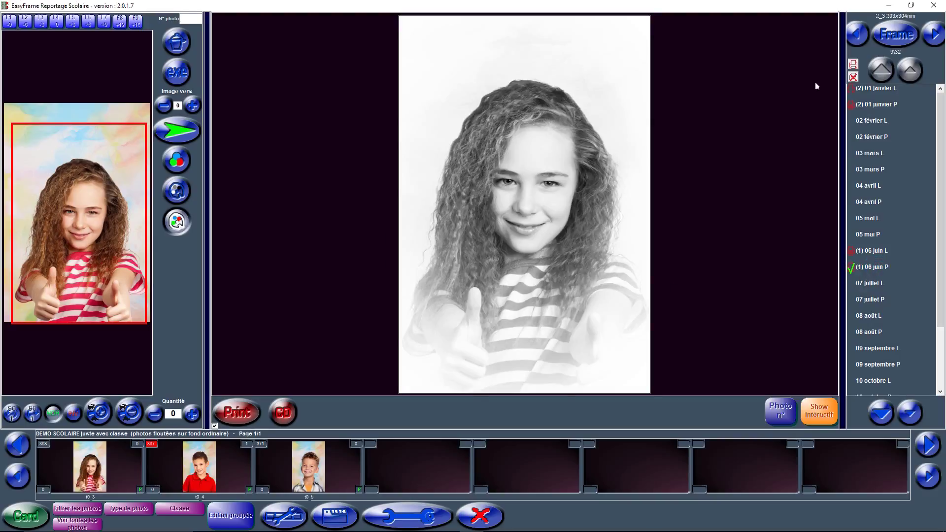
left_click(883, 105)
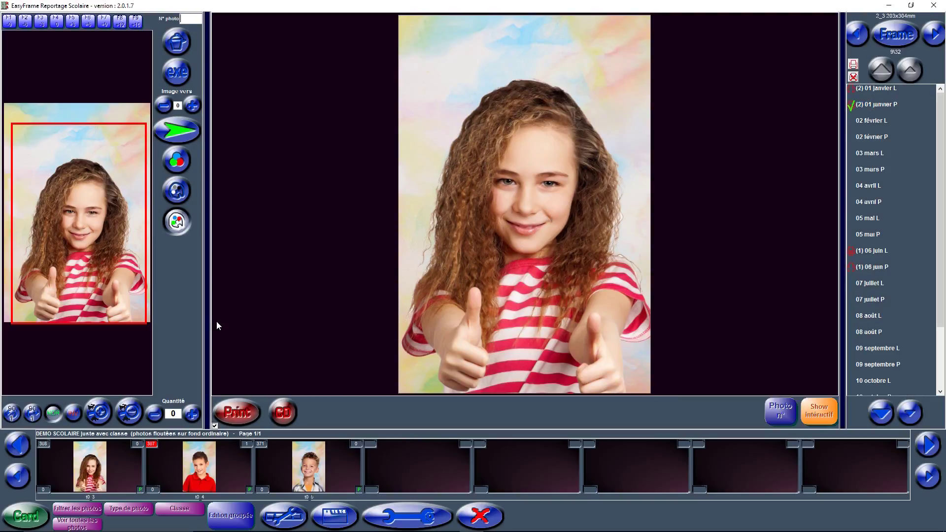
- Select only the girl's photo 368 and print its order with "Tirer les recommandés" under the optimised prints service
left_click(42, 444)
left_click(160, 446)
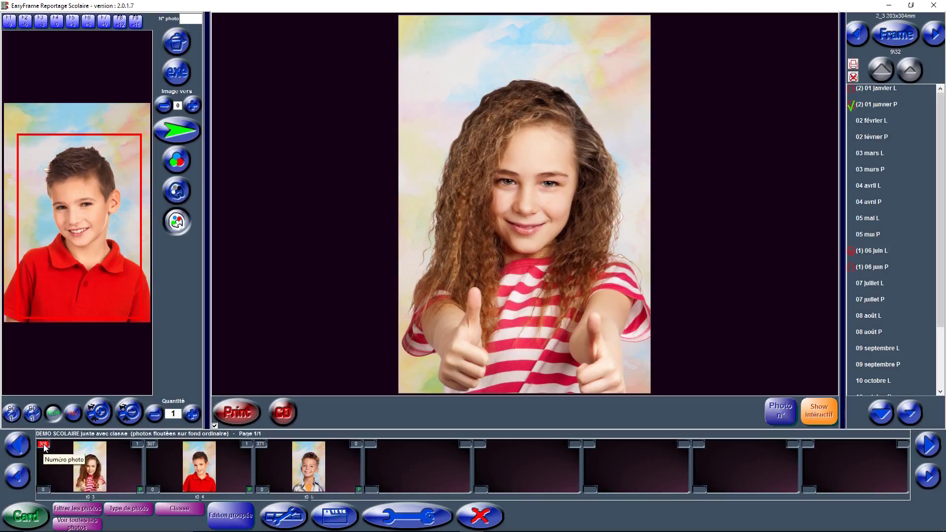
left_click(242, 415)
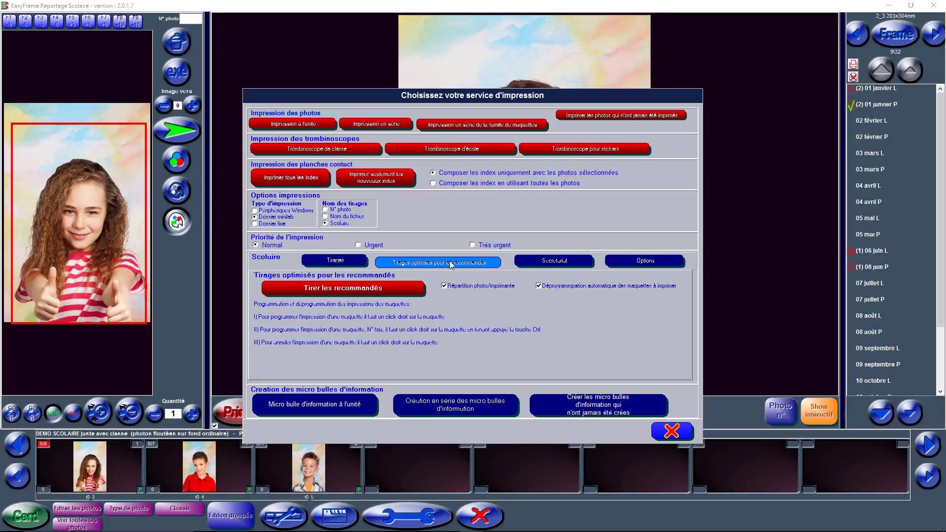
left_click(323, 291)
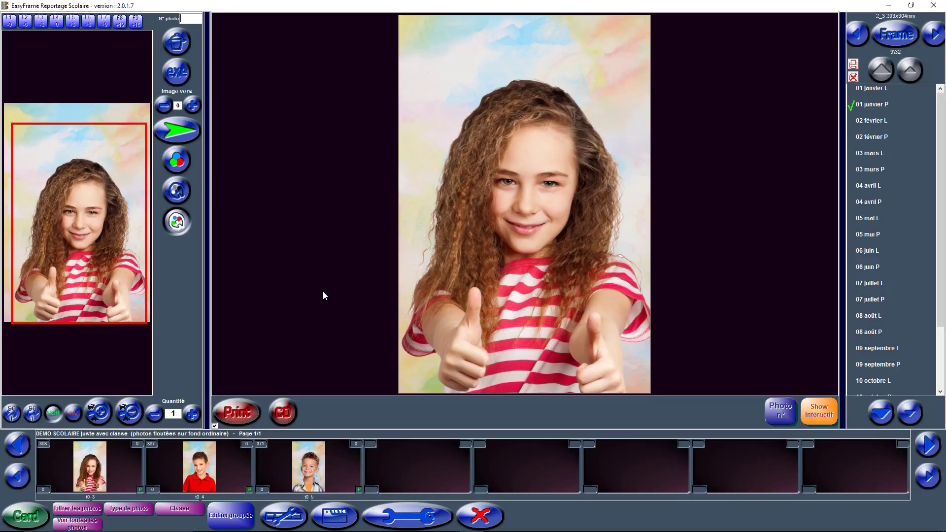
- Switch to ServePrint and check the pending print jobs
key("alt+Tab")
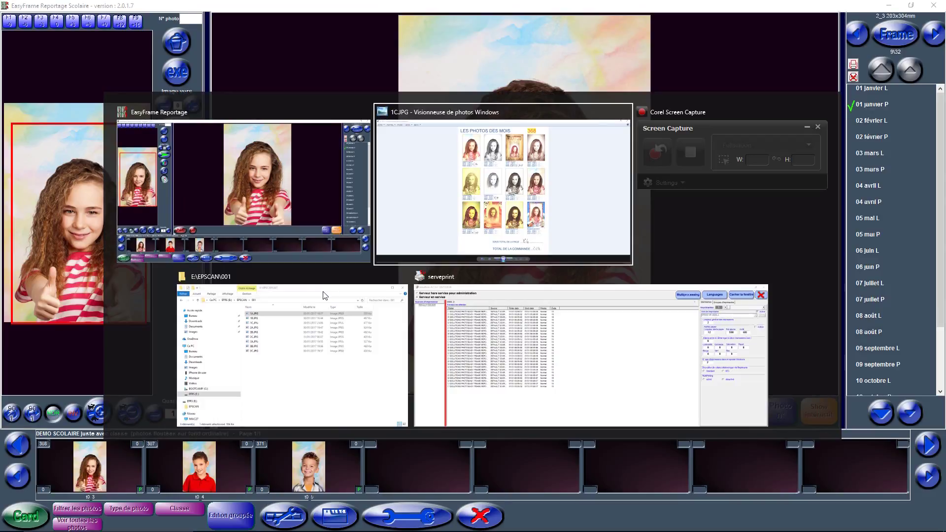
key("Tab")
key("Tab")
key("Tab")
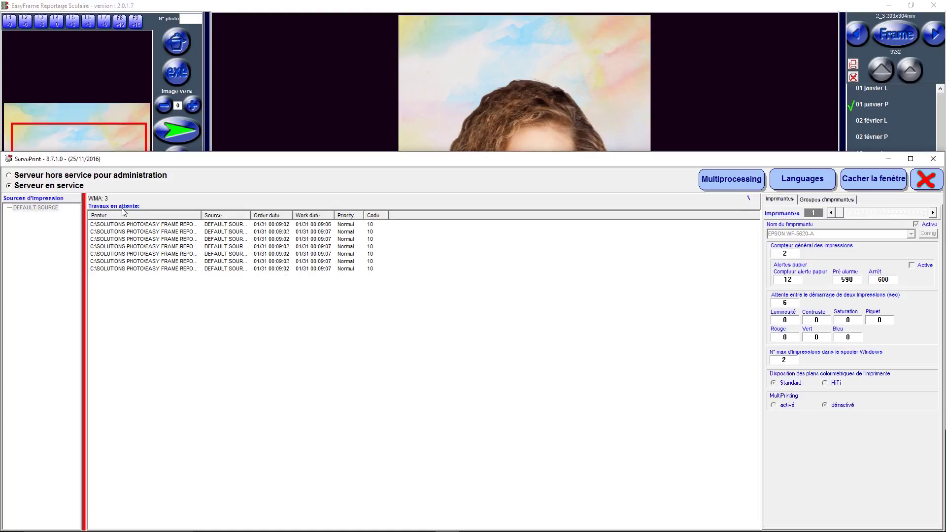
- Switch to Windows Photo Viewer and close the scanned order sheet 1C.JPG
key("alt+Tab")
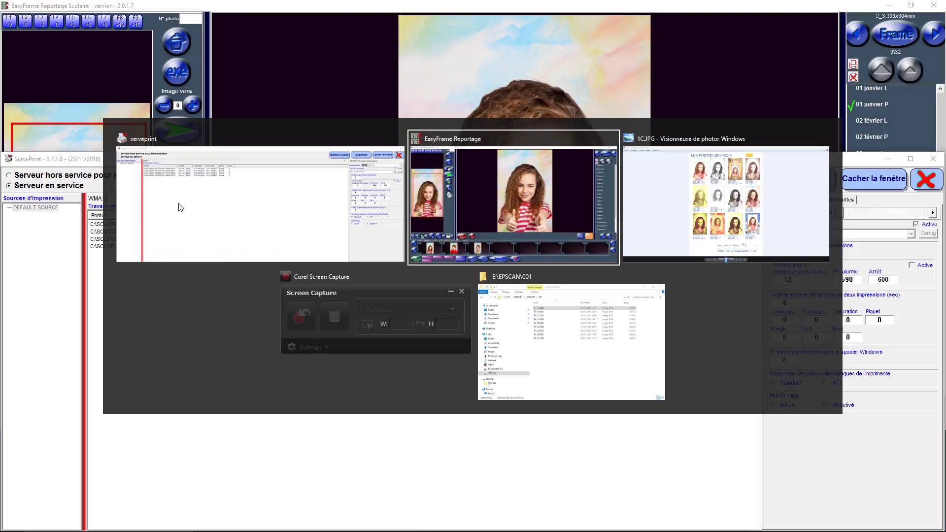
key("alt+Tab")
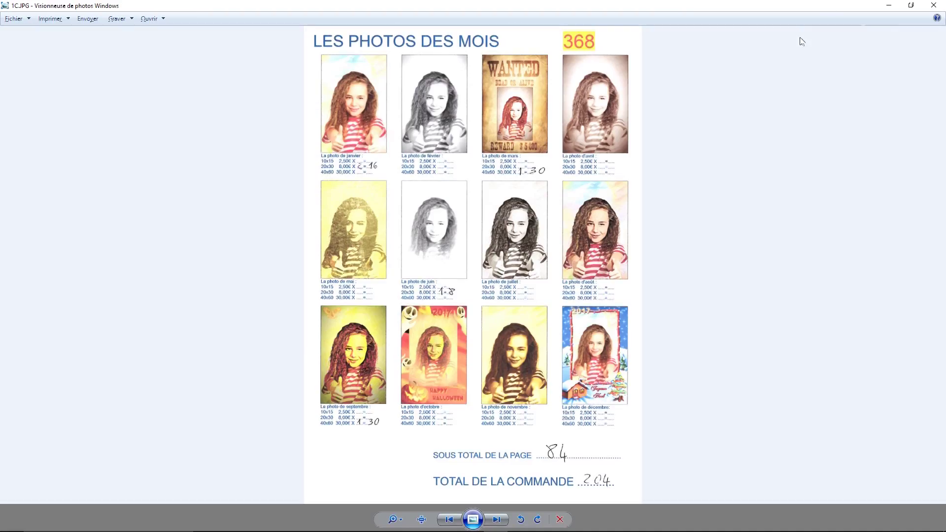
left_click(939, 6)
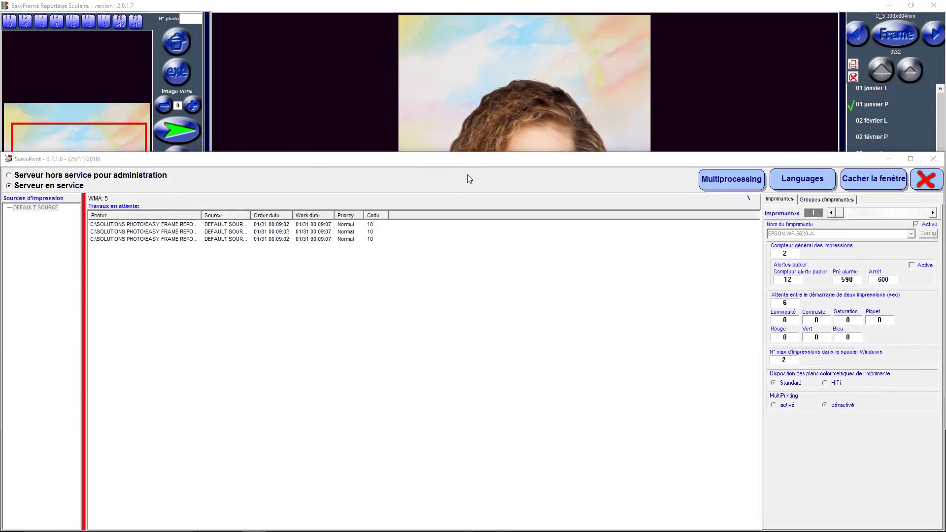
- In File Explorer, open the élèves folder of DEMO SCOLAIRE juste avec classe under C:\SOLUTIONS PHOTO\EASY FRAME REPORTAGE\SYSTEM\OUTPUT\MINILAB
key("super+e")
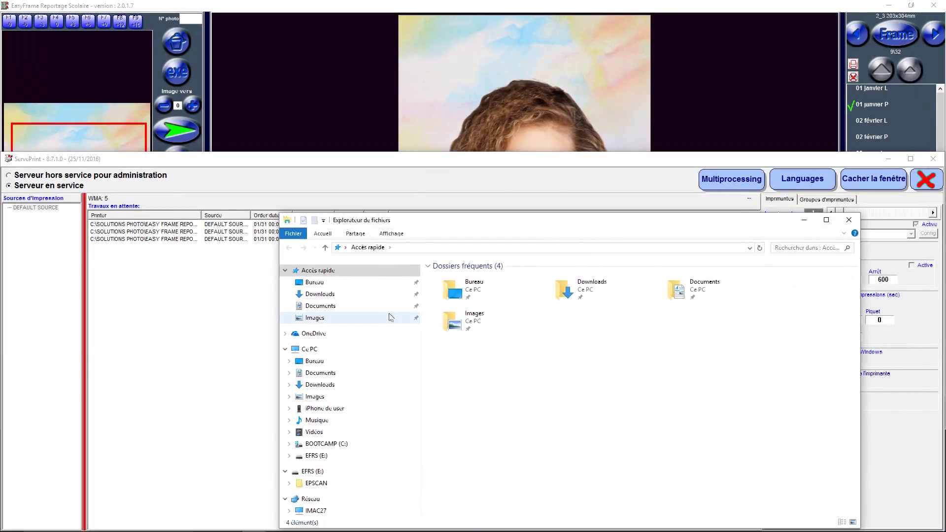
left_click(331, 443)
double_click(480, 370)
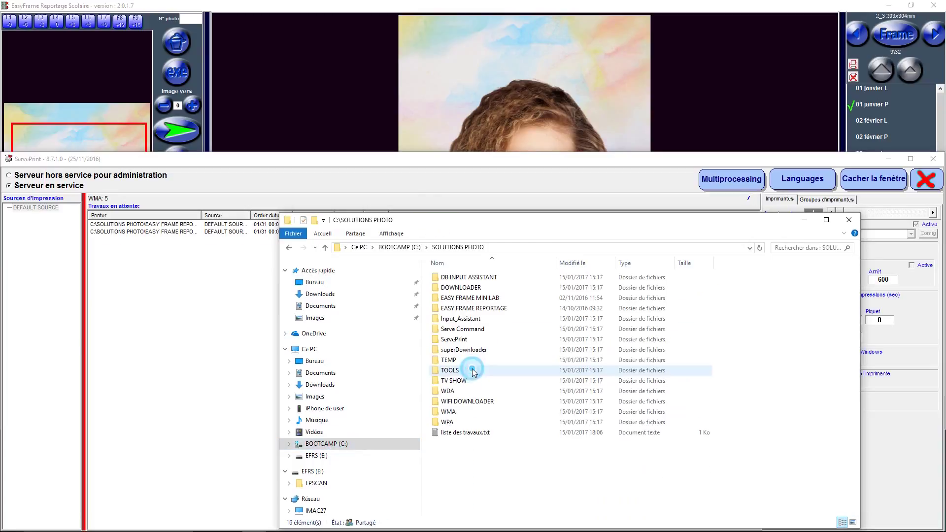
double_click(484, 309)
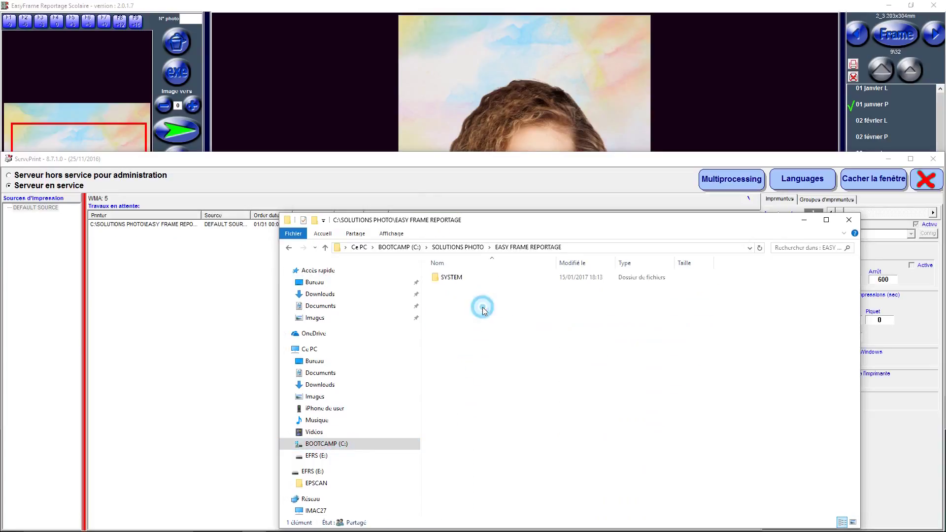
double_click(451, 278)
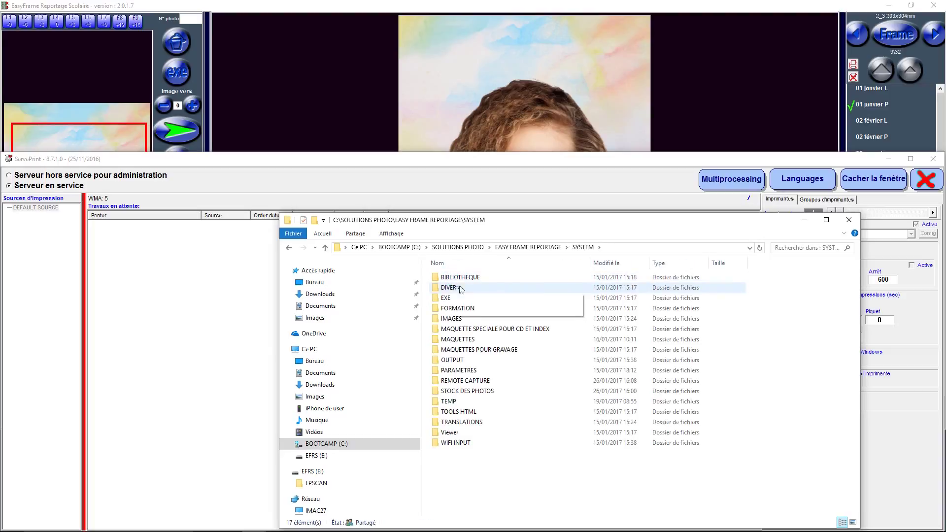
double_click(457, 360)
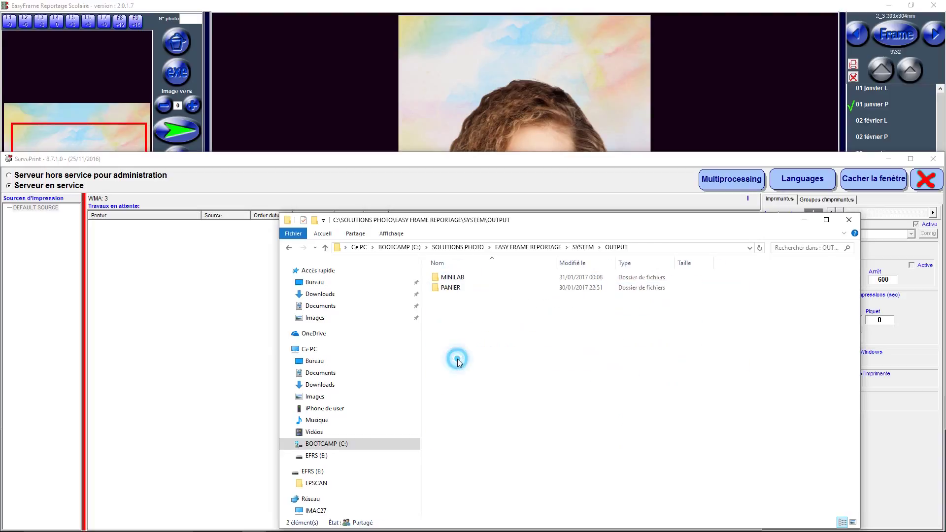
double_click(452, 277)
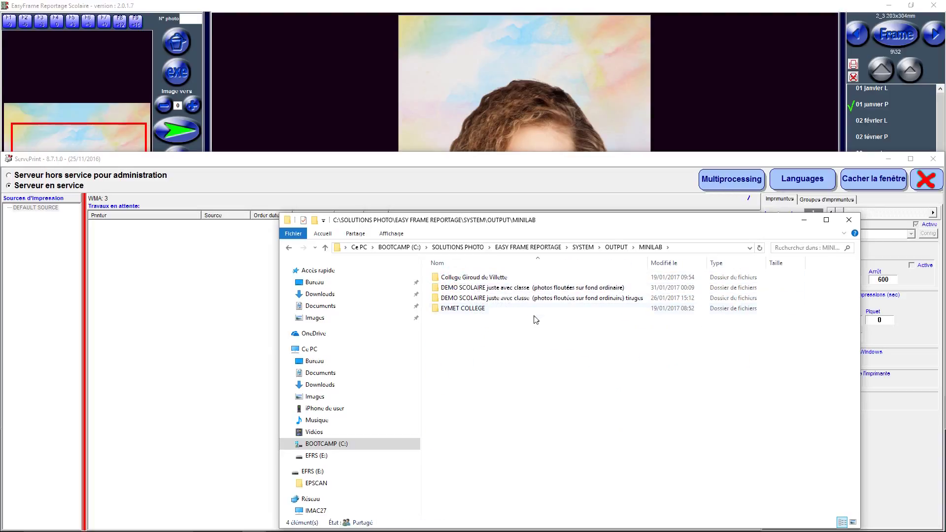
double_click(566, 290)
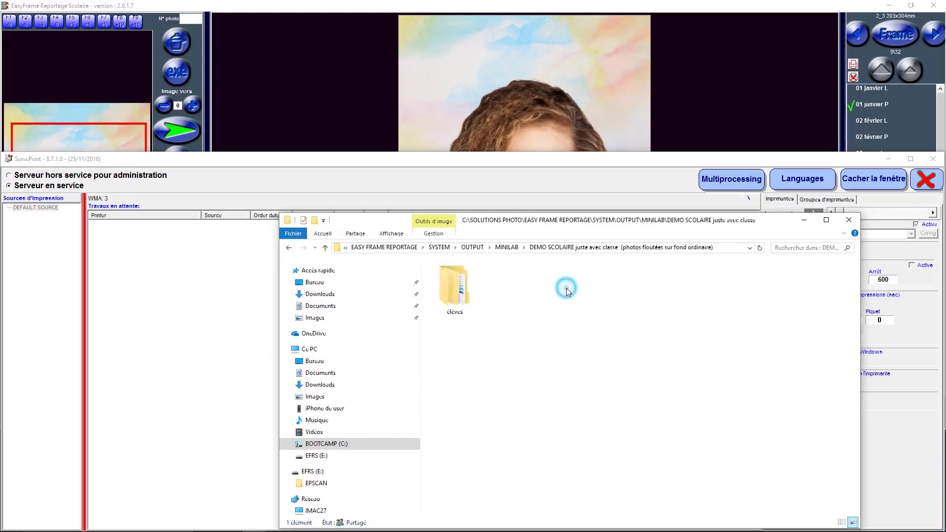
double_click(454, 302)
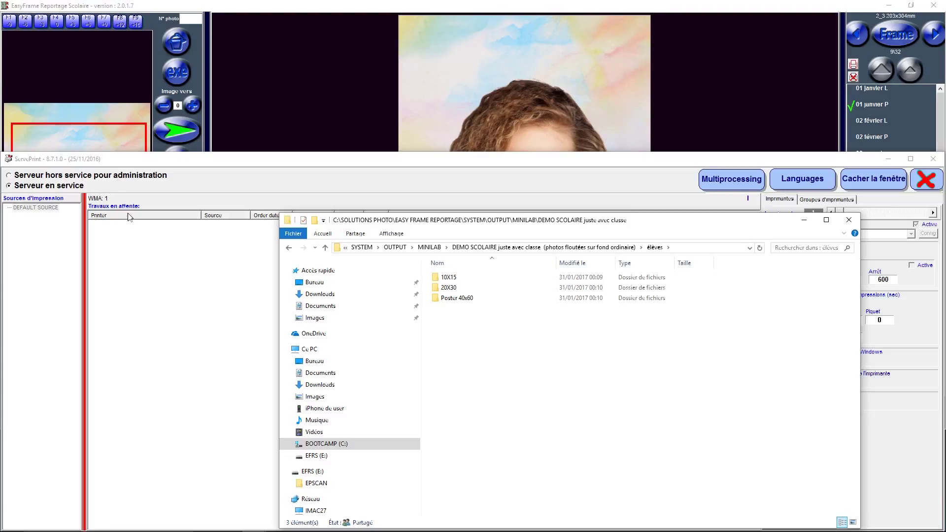
- Open the 10X15 folder and view one Bonne Année card and one meilleurs voeux card, closing each image
double_click(449, 278)
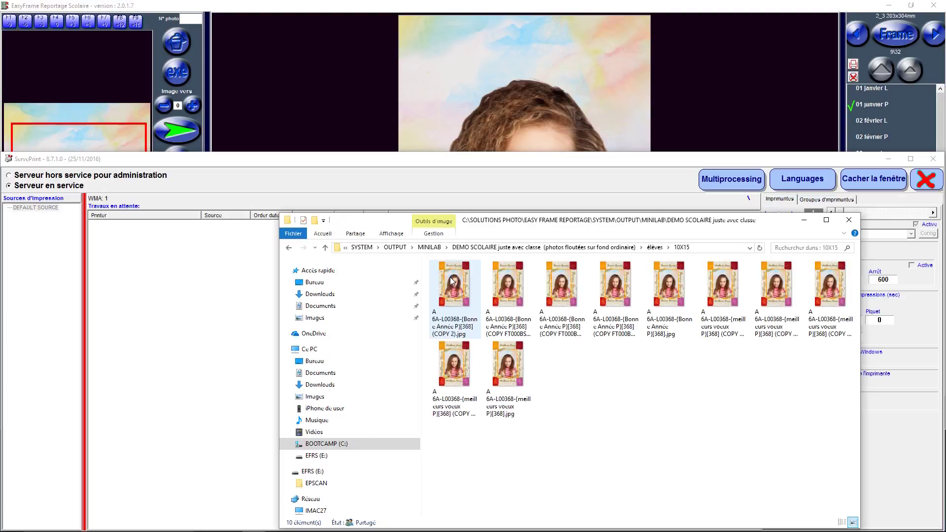
double_click(458, 288)
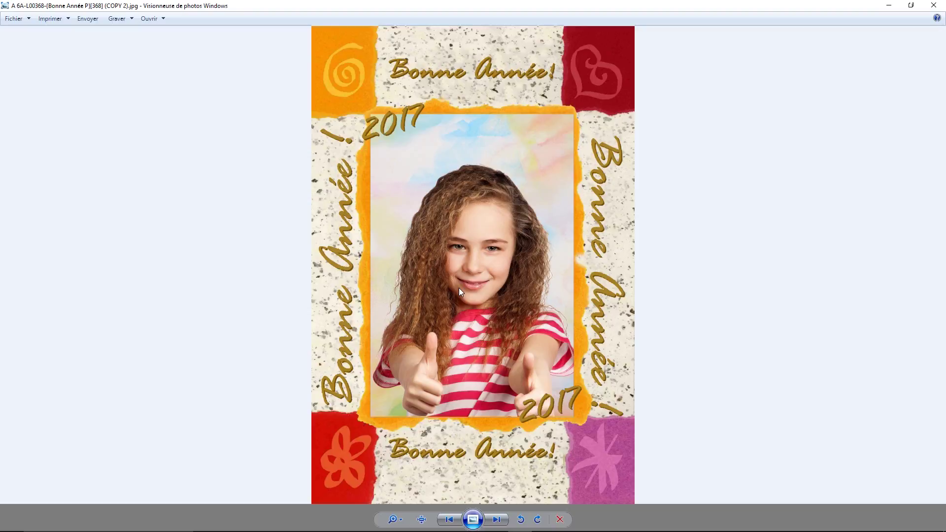
left_click(934, 5)
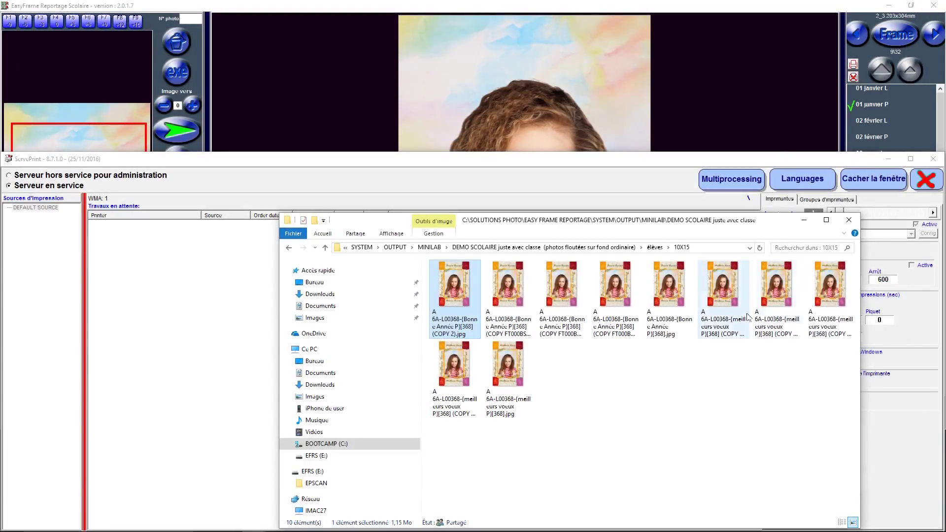
double_click(724, 296)
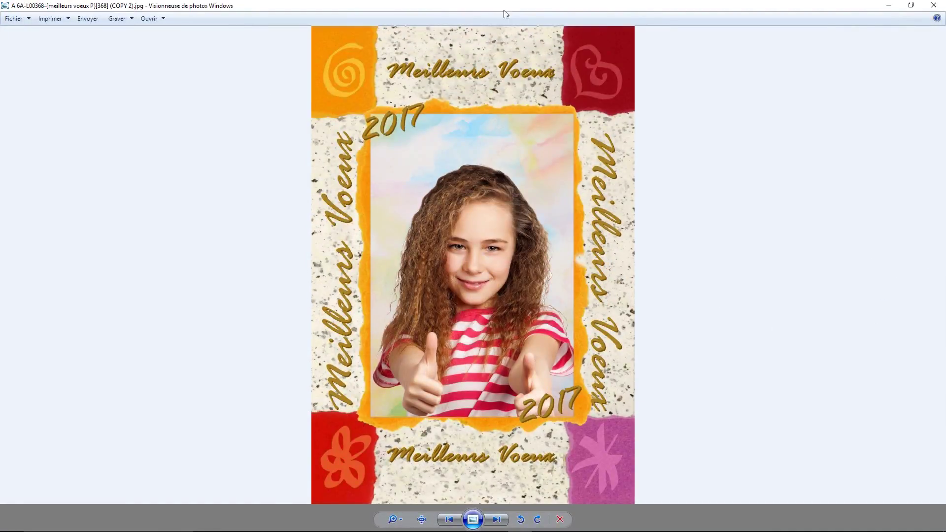
left_click(934, 6)
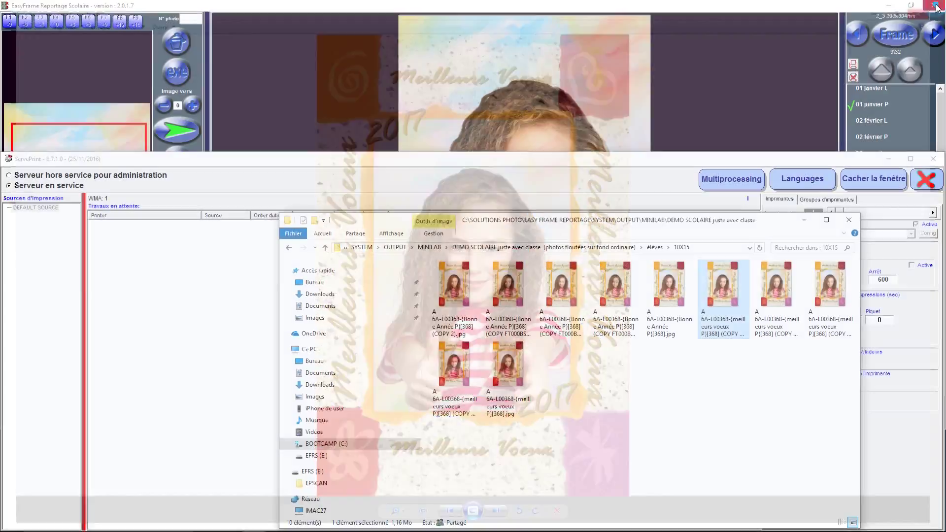
- Open the 20X30 folder in élèves and compare the January calendar page with the full-year calendar 02 cal-P
left_click(325, 247)
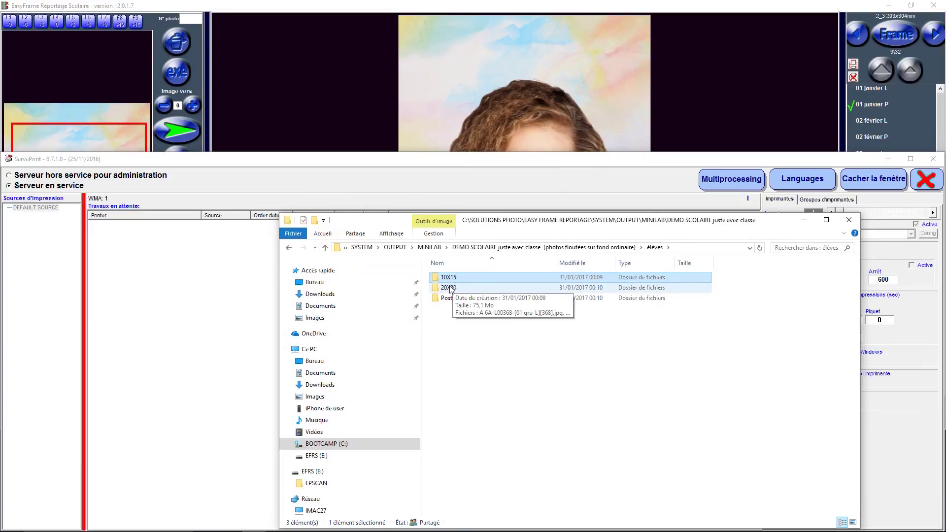
double_click(451, 289)
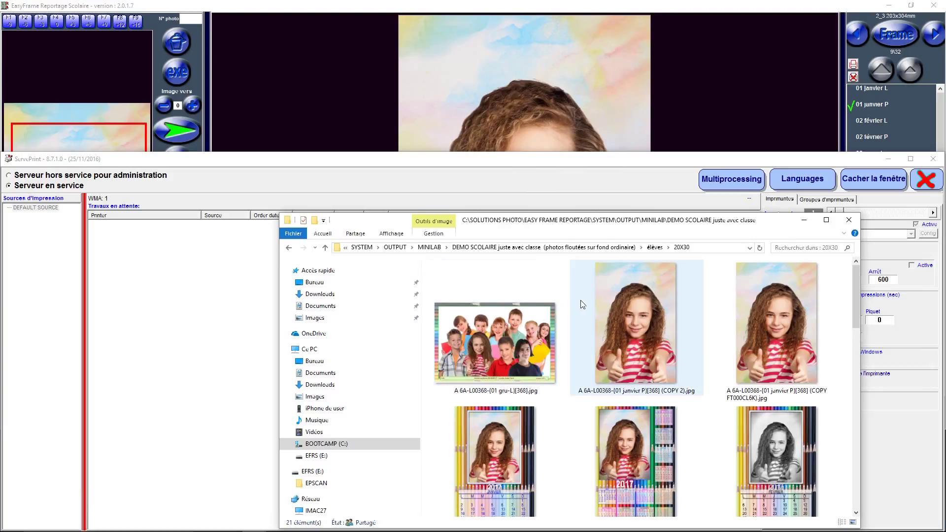
scroll(631, 303, "down", 1)
scroll(630, 300, "down", 3)
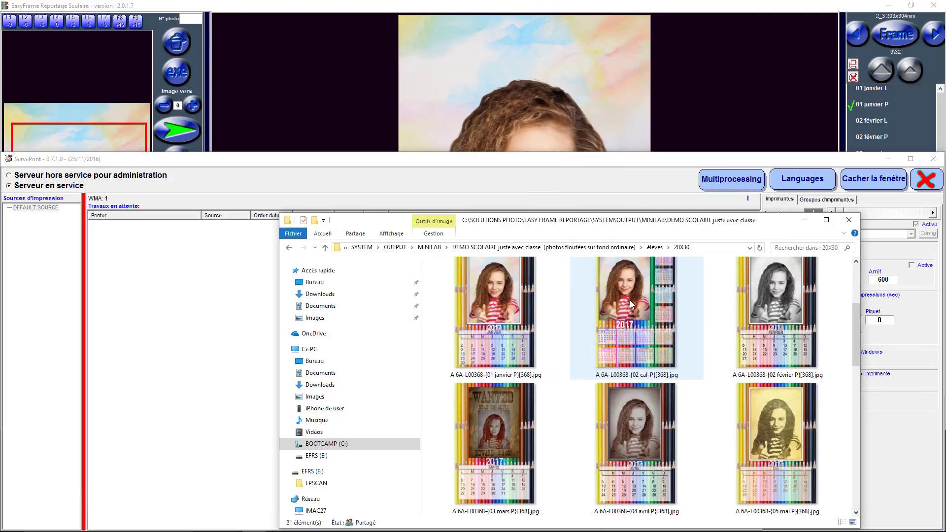
double_click(503, 314)
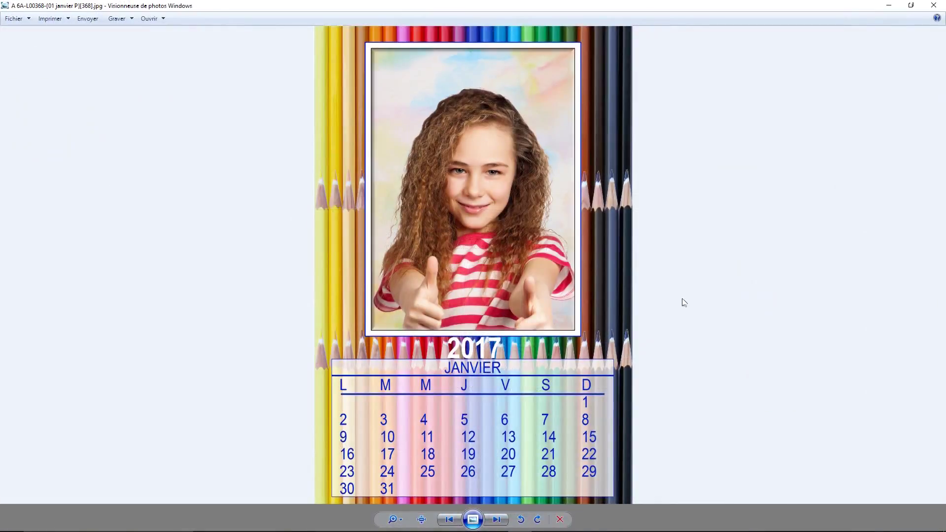
key("Right")
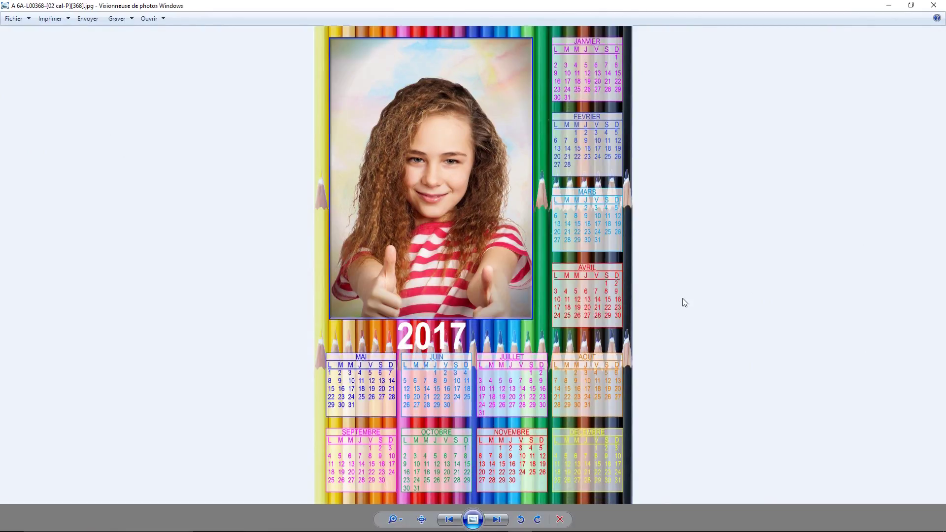
key("Left")
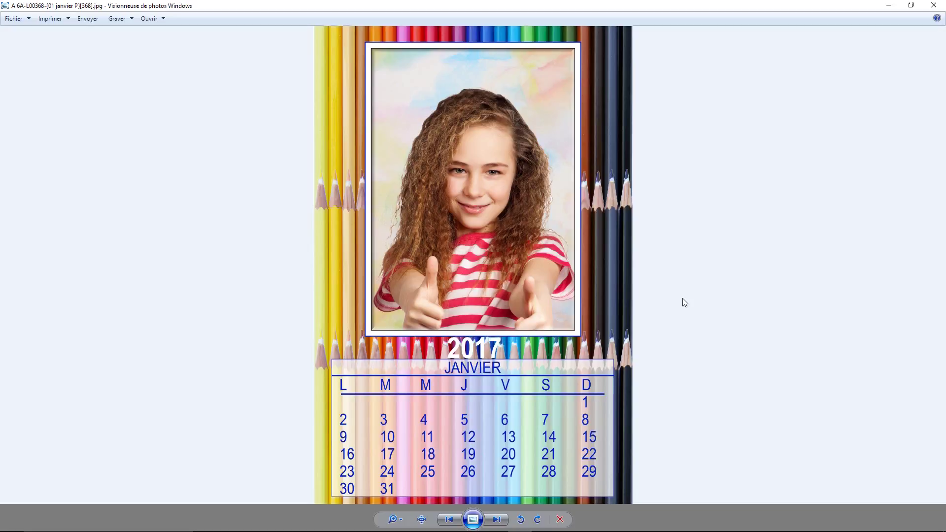
key("Right")
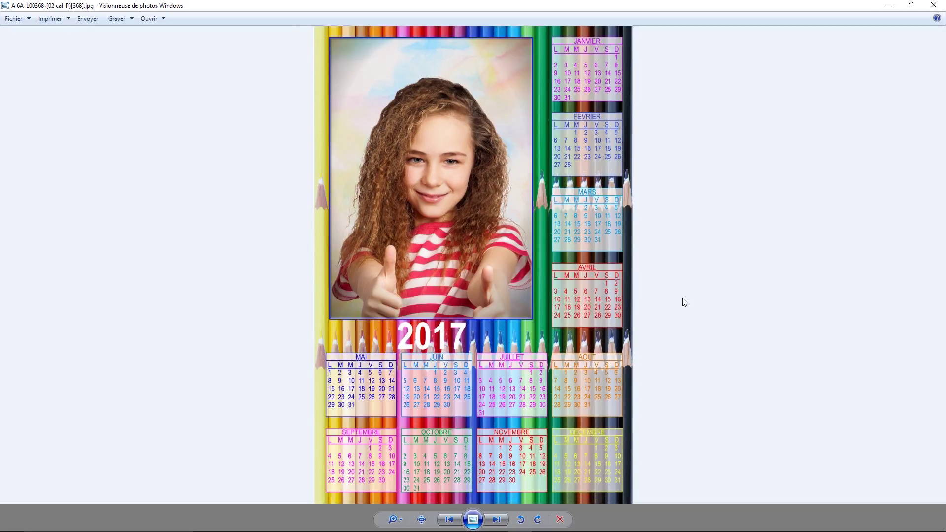
- Browse the generated 20X30 images from the February calendar page to the June photo copy, and close the viewer
key("Right")
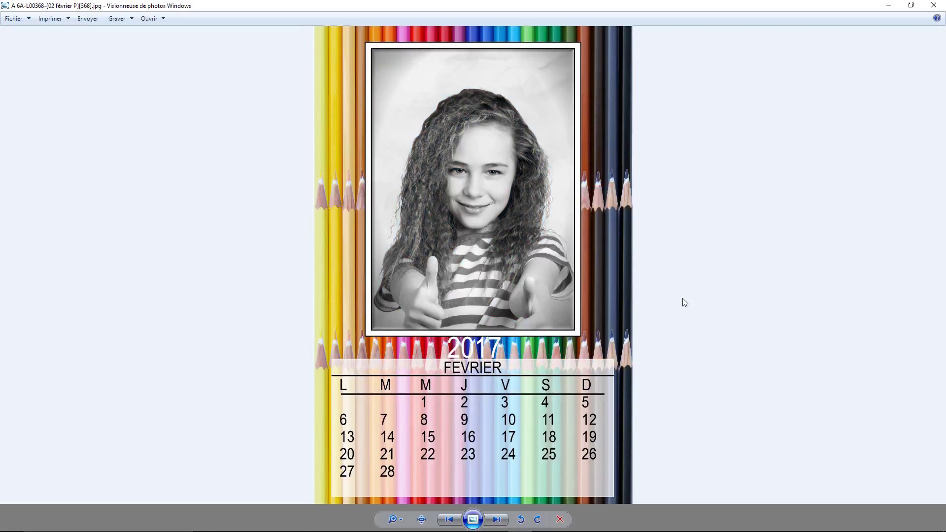
key("Right")
key("Right")
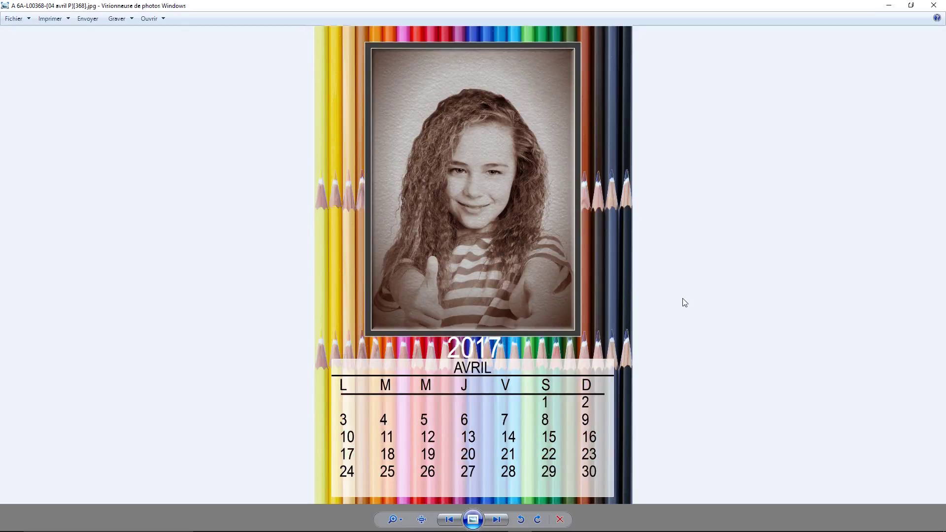
key("Right")
key("Right")
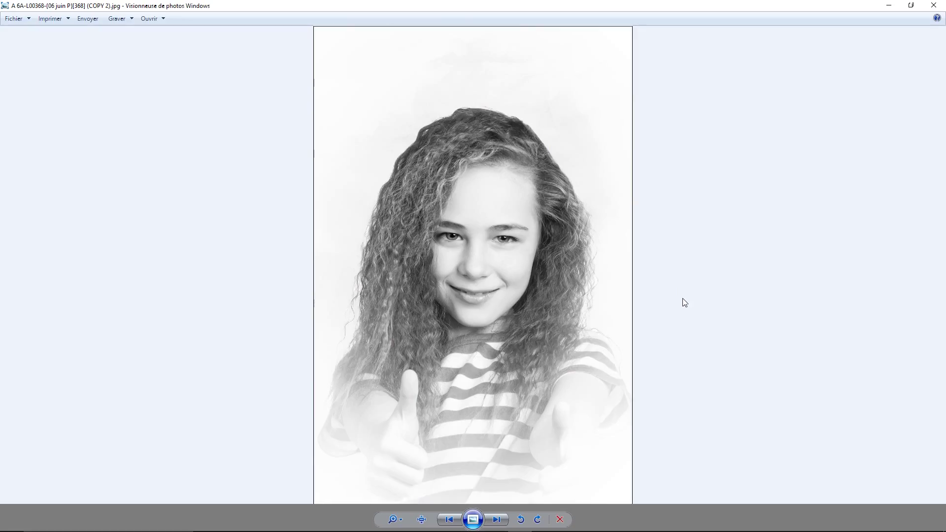
left_click(933, 5)
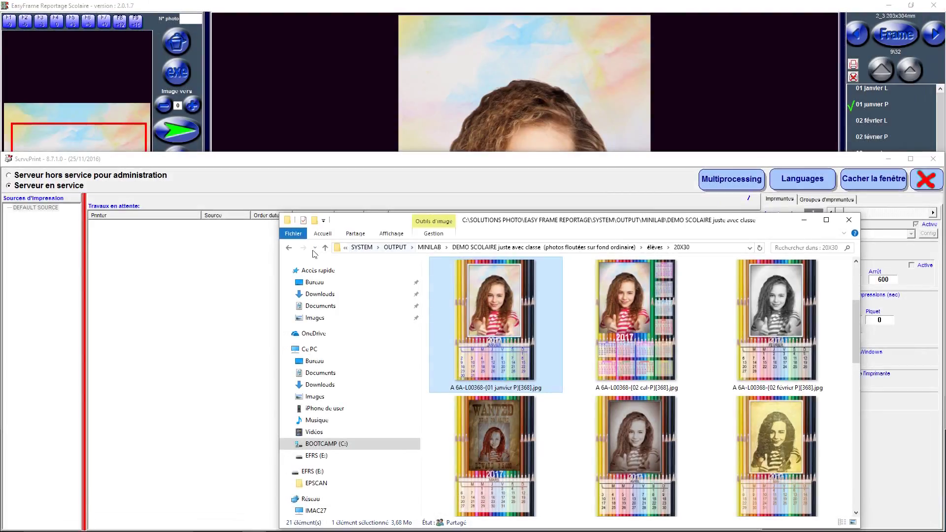
- Open the Poster 40x60 folder in élèves, view the March and September posters, and close the viewer
left_click(325, 247)
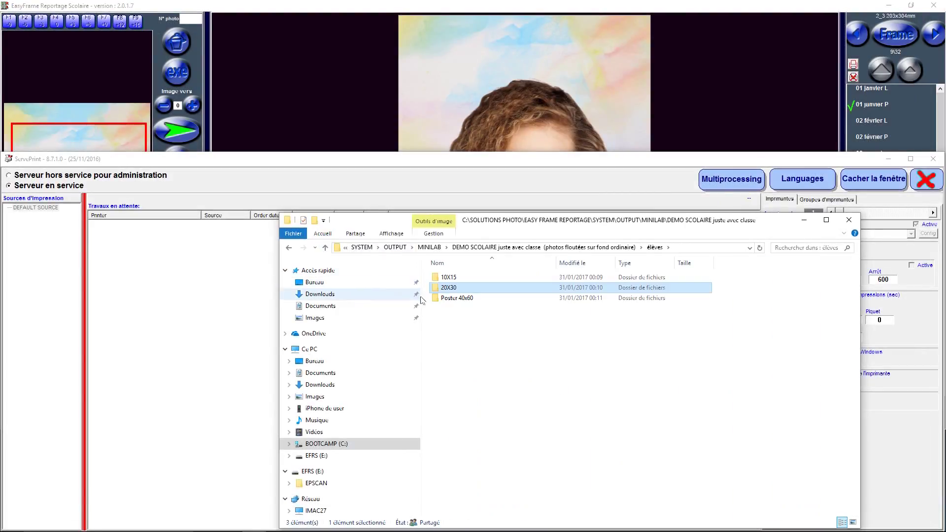
double_click(449, 299)
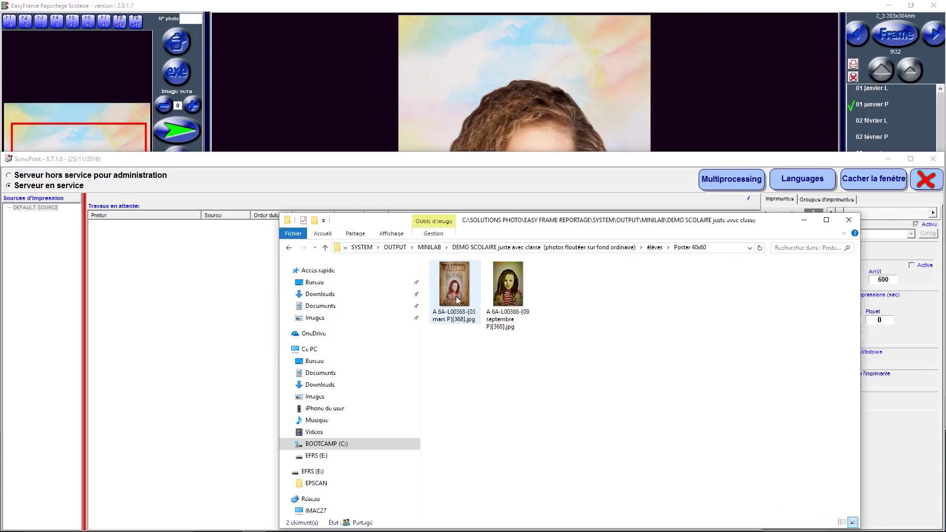
double_click(455, 298)
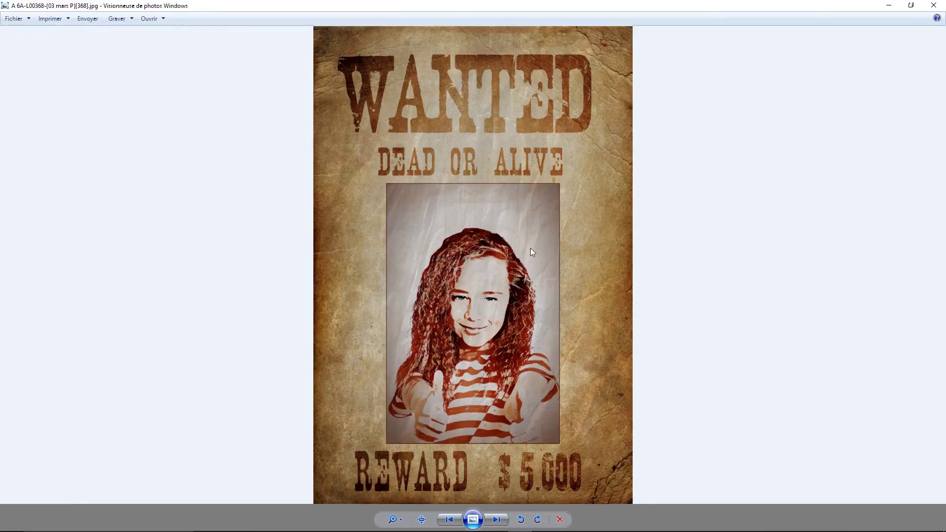
key("Right")
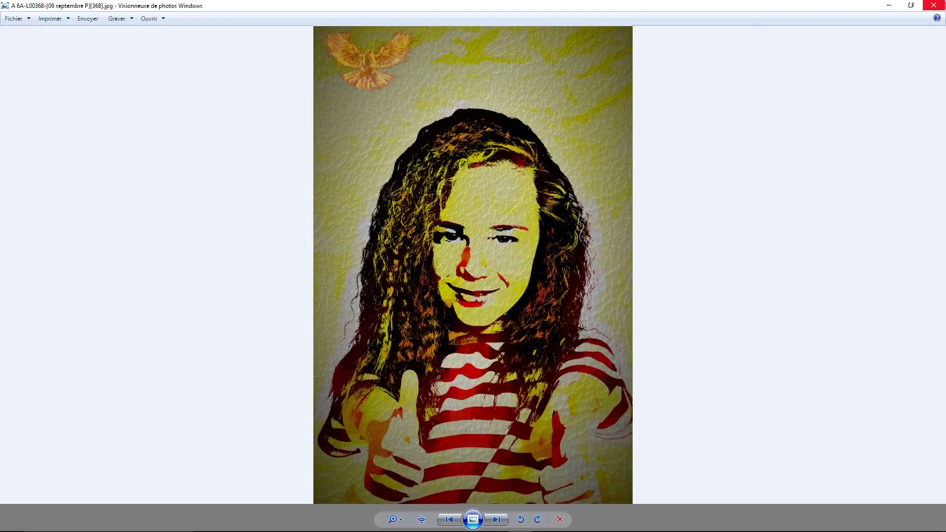
left_click(936, 9)
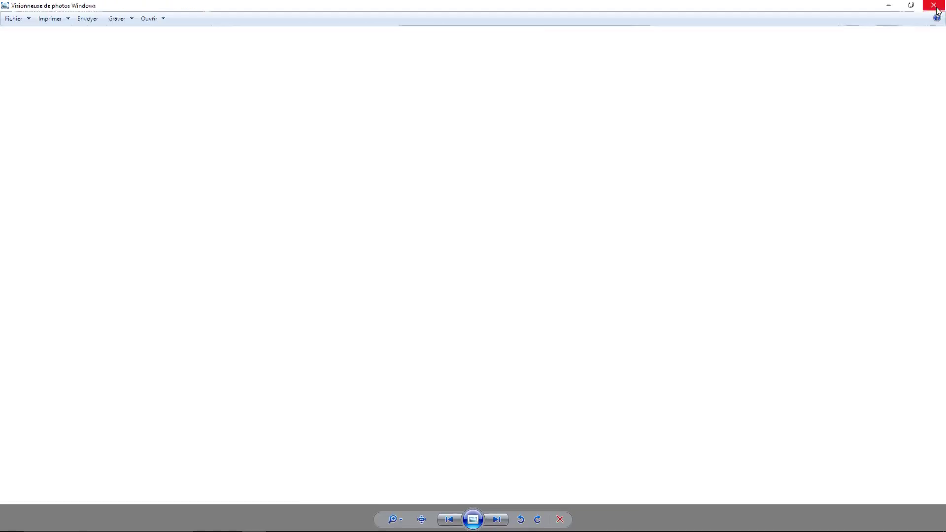
- Switch to the scanned order sheets in Windows Photo Viewer, review those for photos 367 and 371, and return to 2A.JPG
left_click(765, 123)
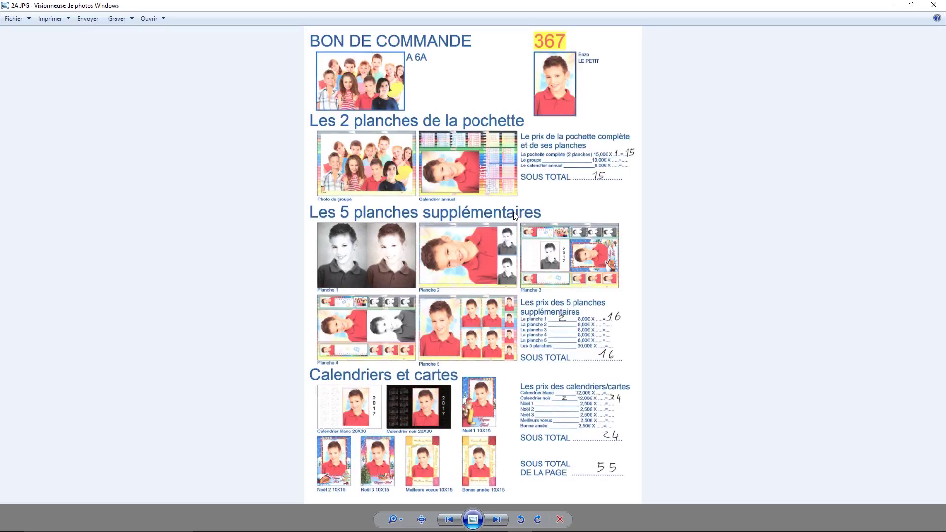
key("Right")
key("Right")
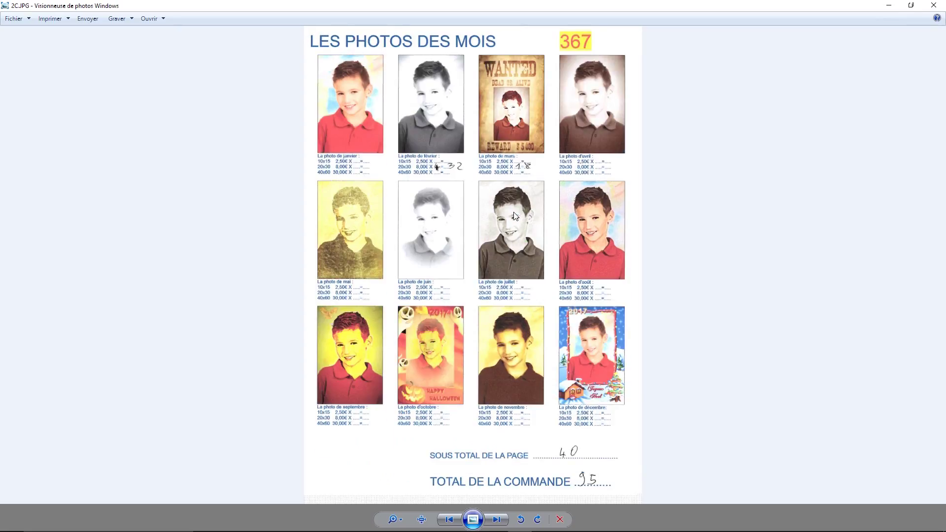
key("Right")
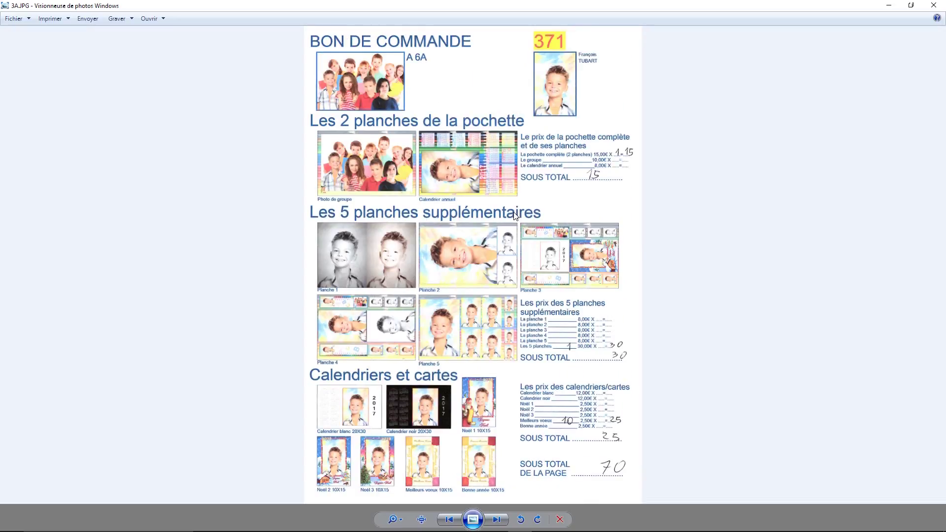
key("Right")
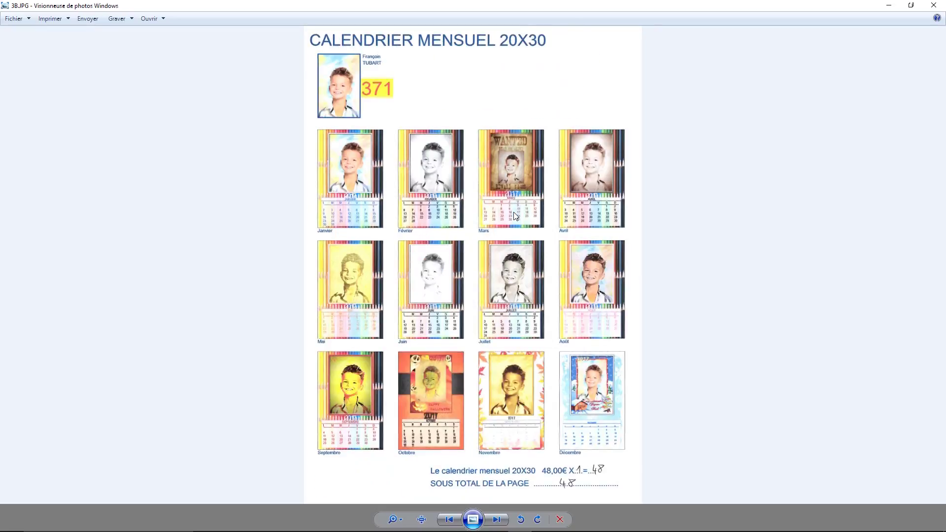
key("Right")
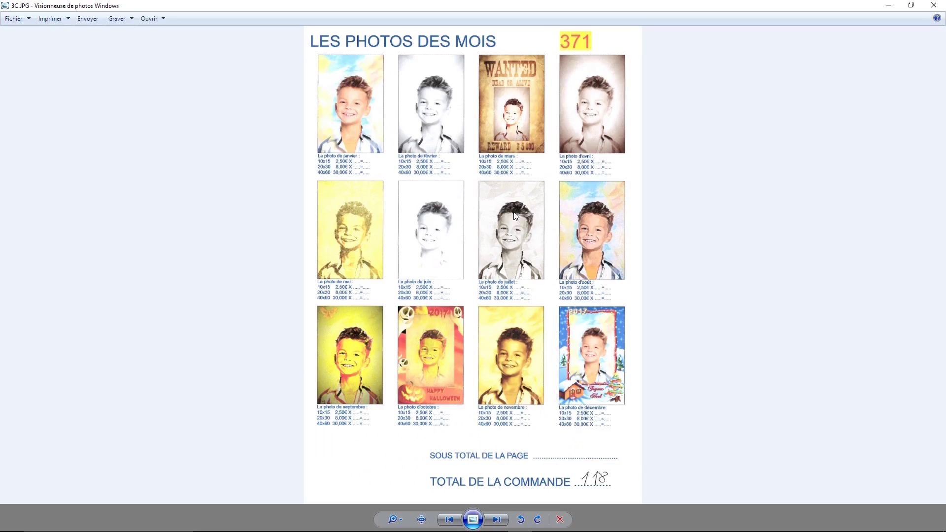
key("Right")
key("Right")
key("Right")
key("Right")
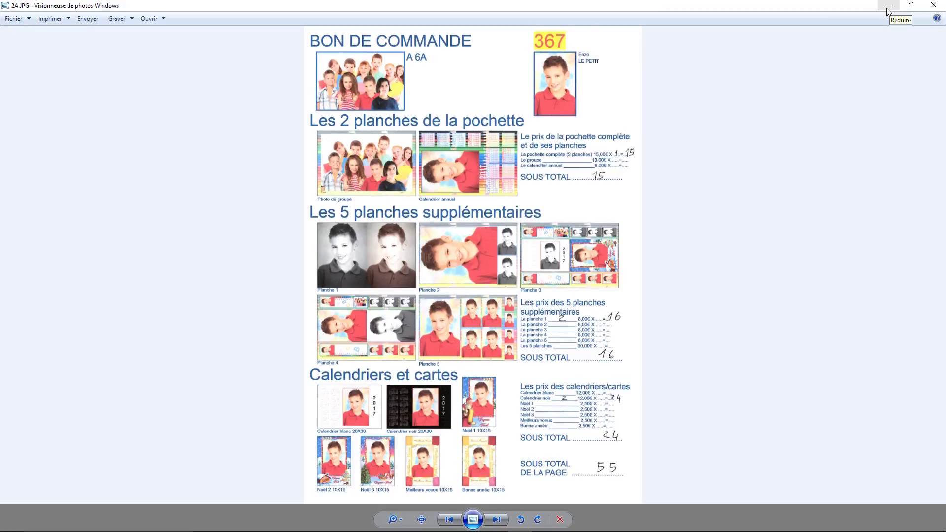
- Switch to EasyFrame Reportage and load photo number 367
key("alt+Tab")
key("alt+Tab")
key("alt+Tab")
key("alt+Tab")
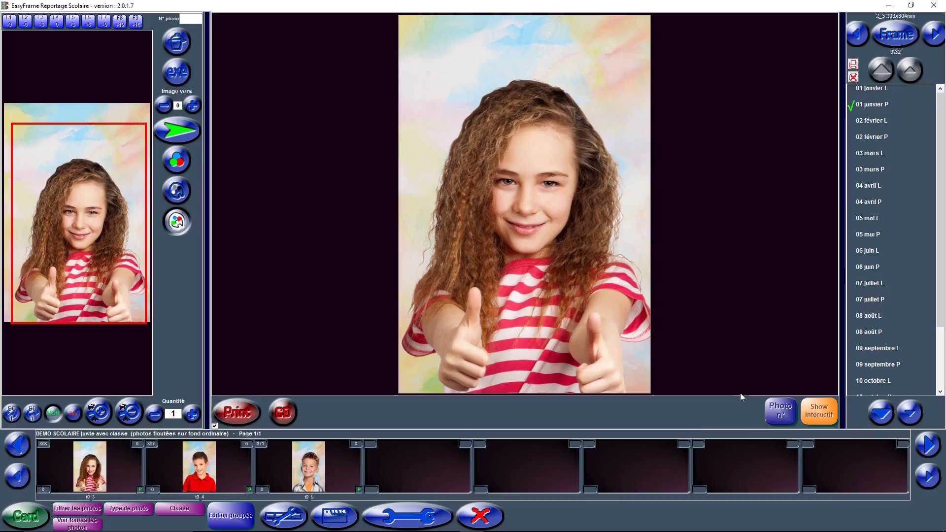
left_click(776, 416)
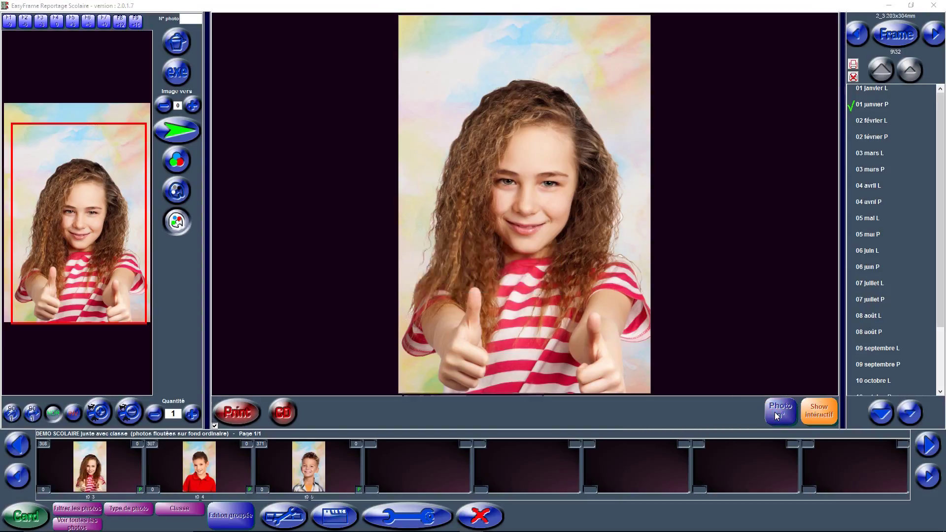
left_click(507, 262)
left_click(513, 233)
left_click(425, 193)
left_click(494, 391)
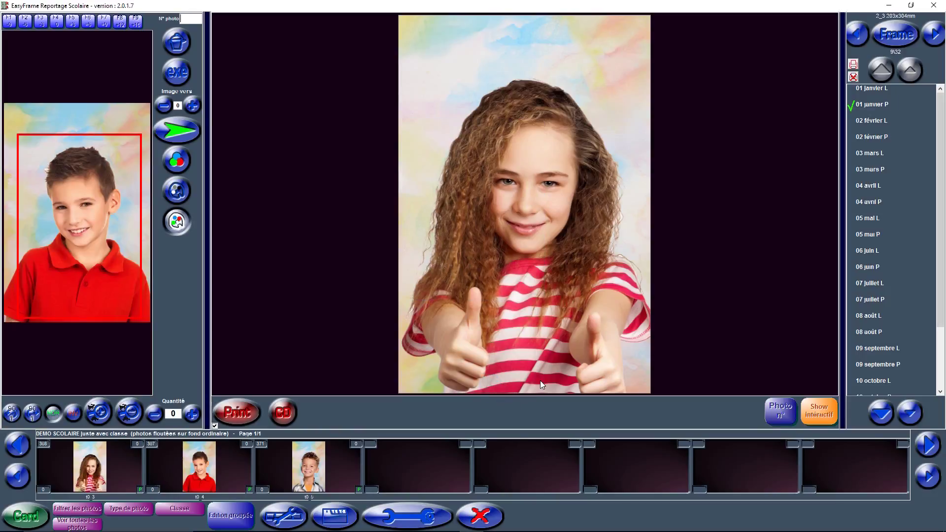
- Order 1 copy of every frame in family 01 - Les deux planches de la pochette, and preview 01 gru-L and 02 cal-P
left_click(893, 51)
left_click(283, 164)
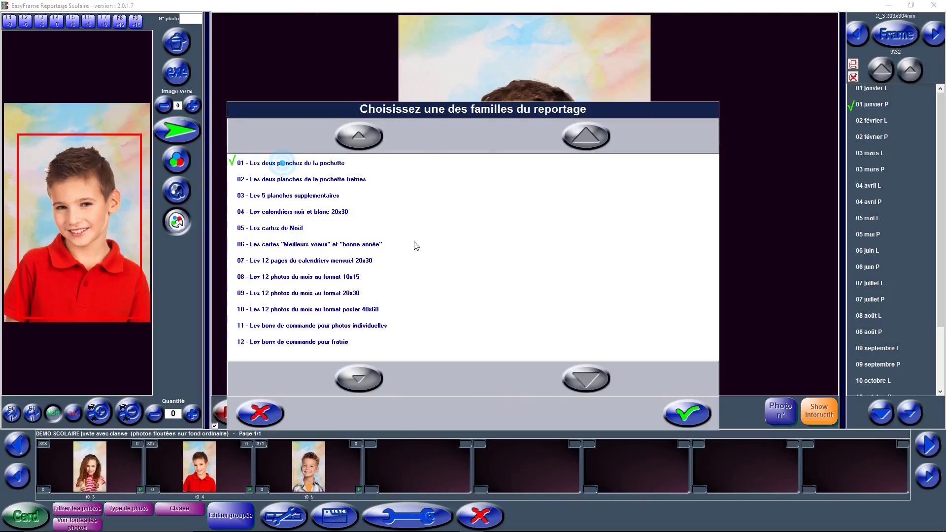
left_click(687, 414)
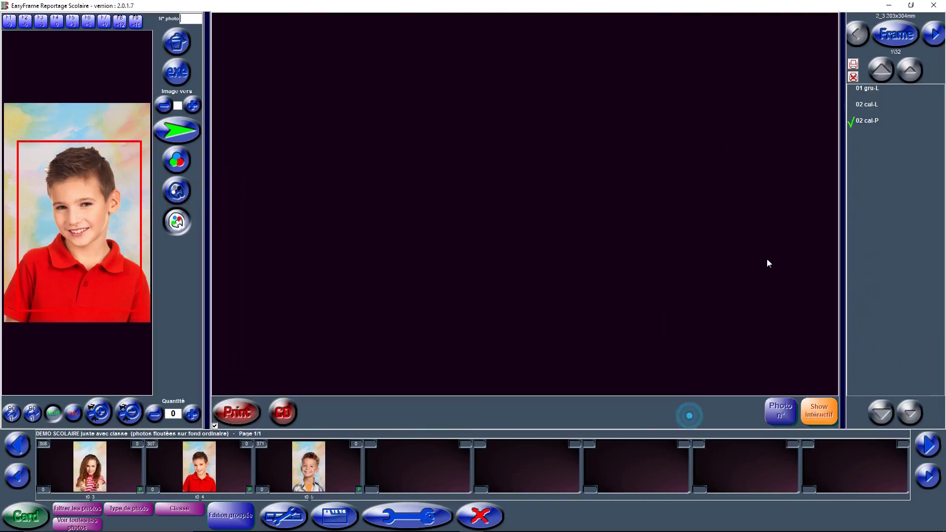
left_click(854, 66)
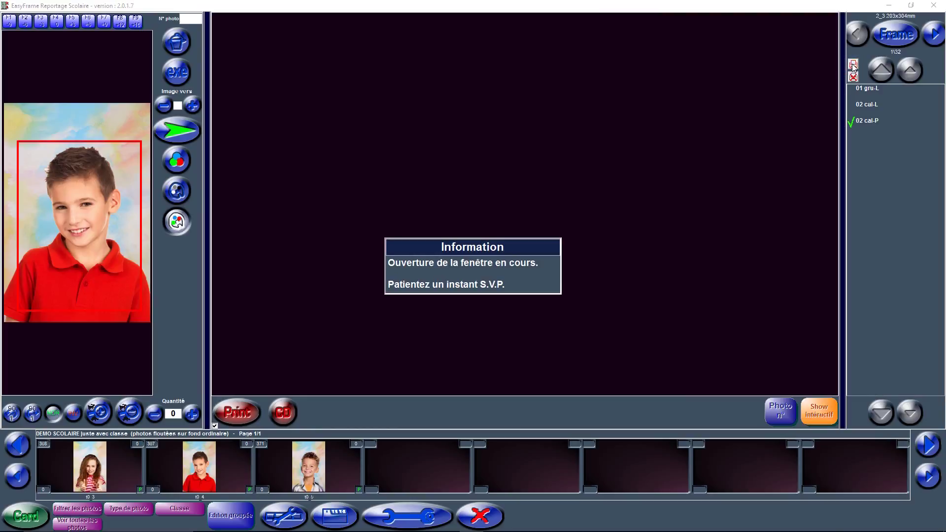
left_click(432, 278)
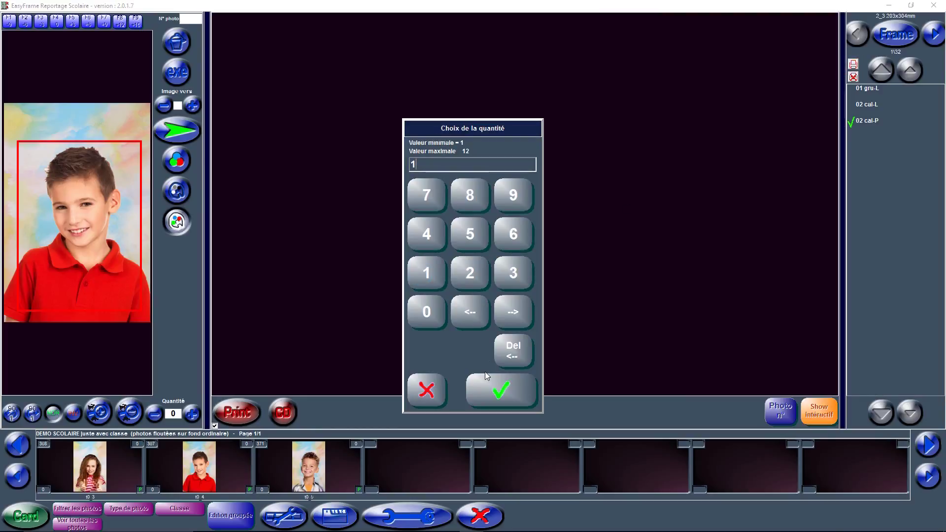
left_click(503, 390)
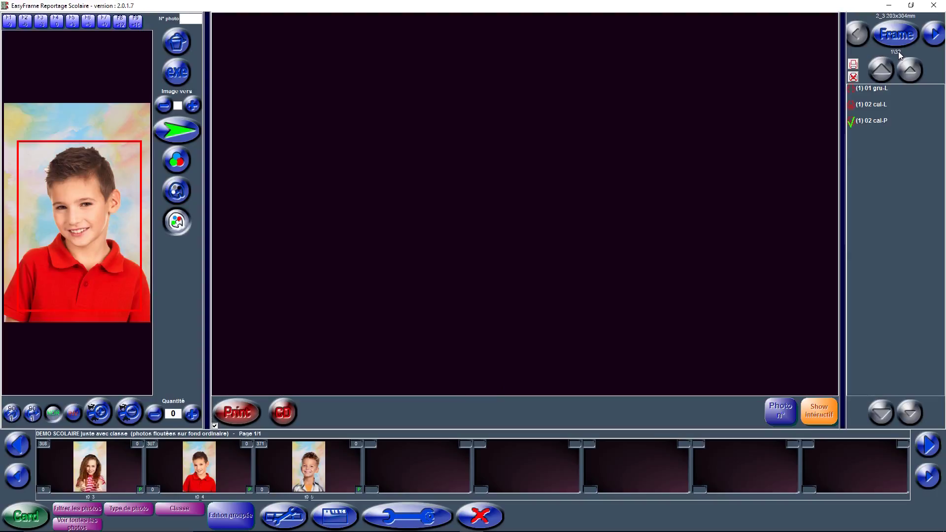
left_click(876, 92)
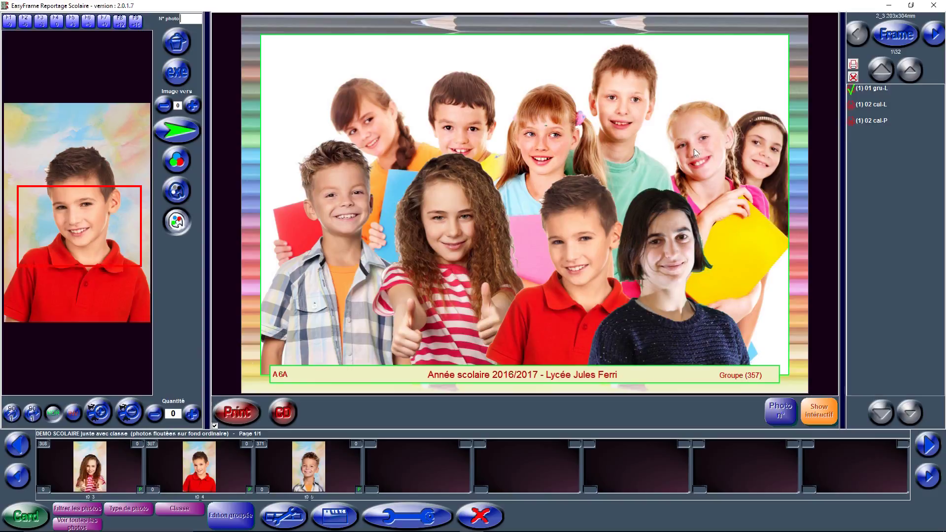
left_click(877, 124)
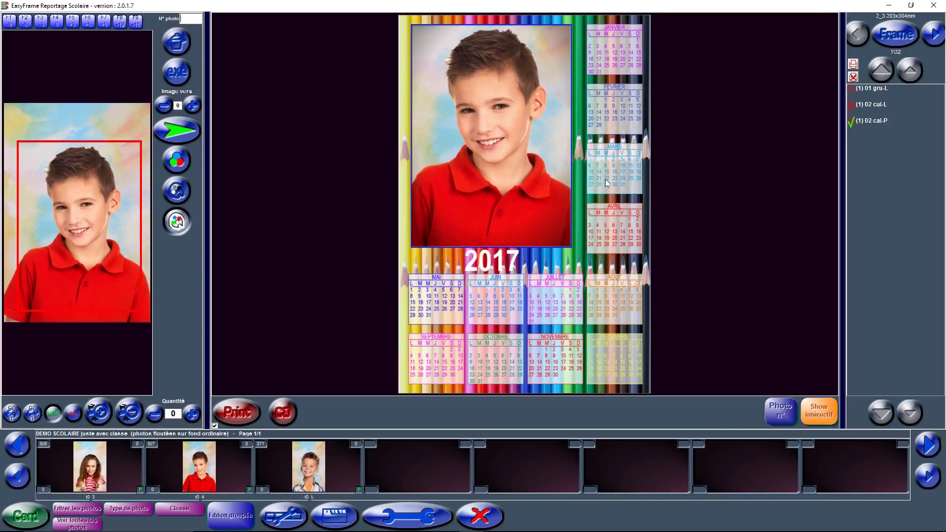
- Choose family 03 - Les 5 planches supplementaires and set the quantity of Planche1 to 2
left_click(898, 52)
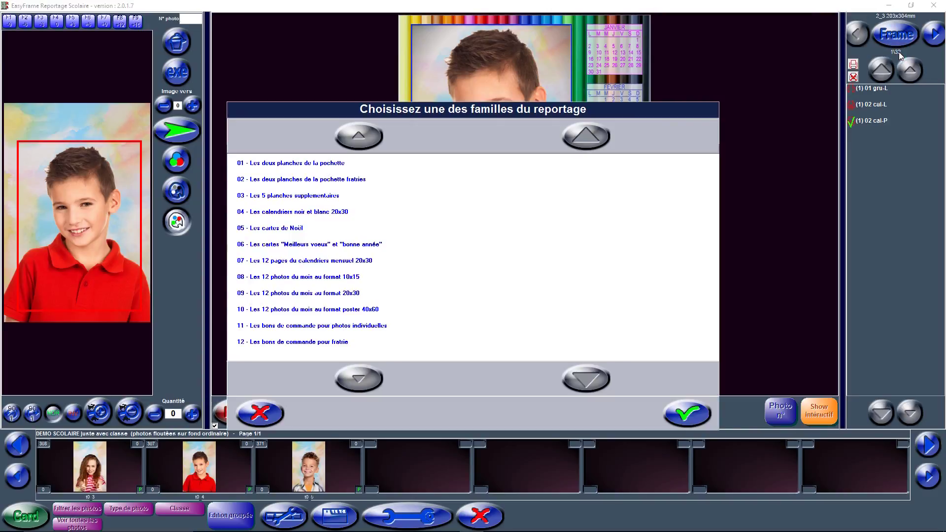
left_click(287, 196)
left_click(694, 415)
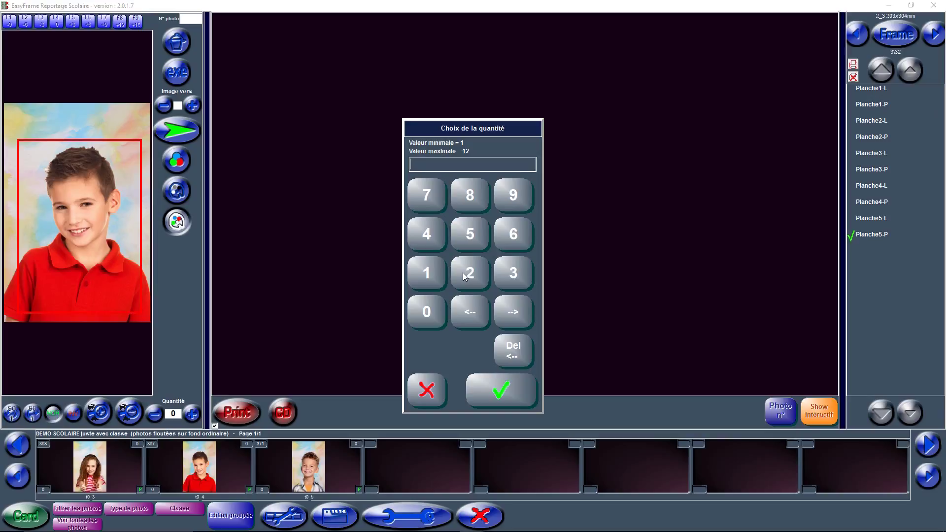
left_click(465, 273)
left_click(508, 390)
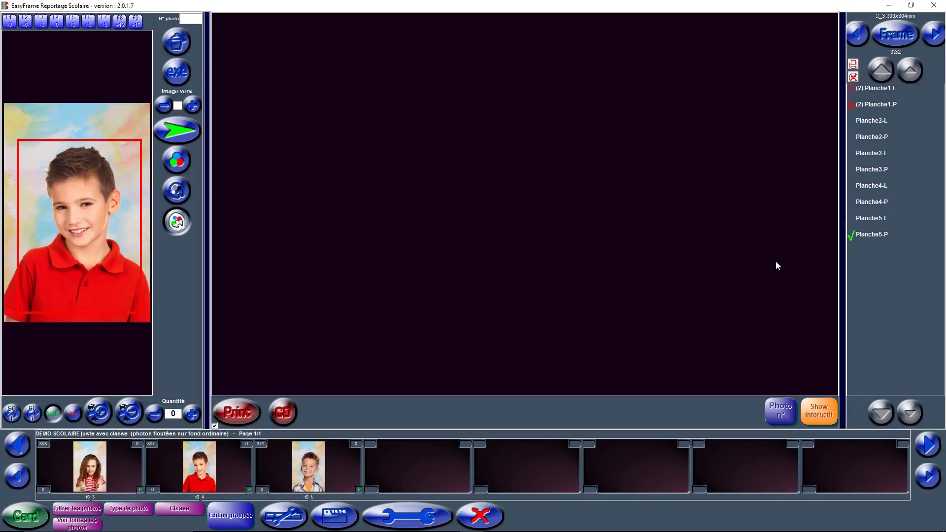
- Choose family 04 - Les calendriers noir et blanc 20x30 and set the NOIR P calendar's quantity to 2
left_click(894, 50)
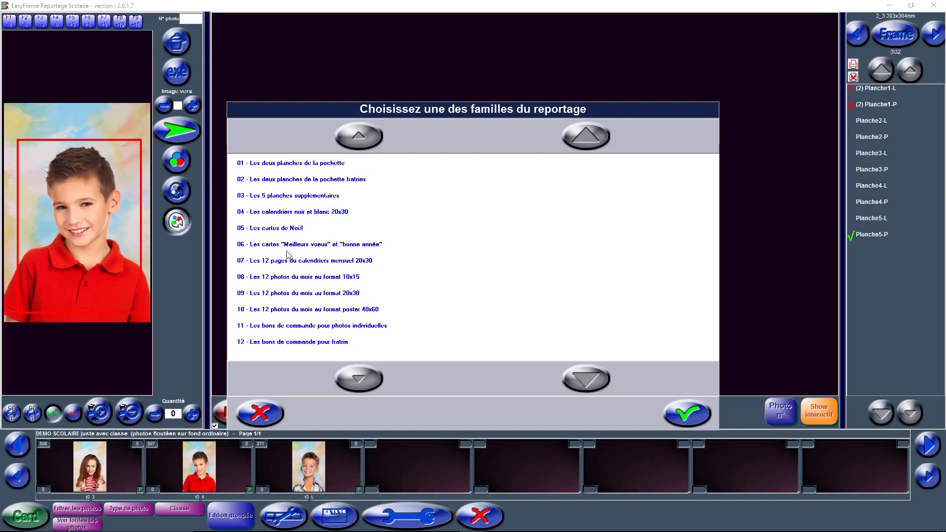
left_click(297, 215)
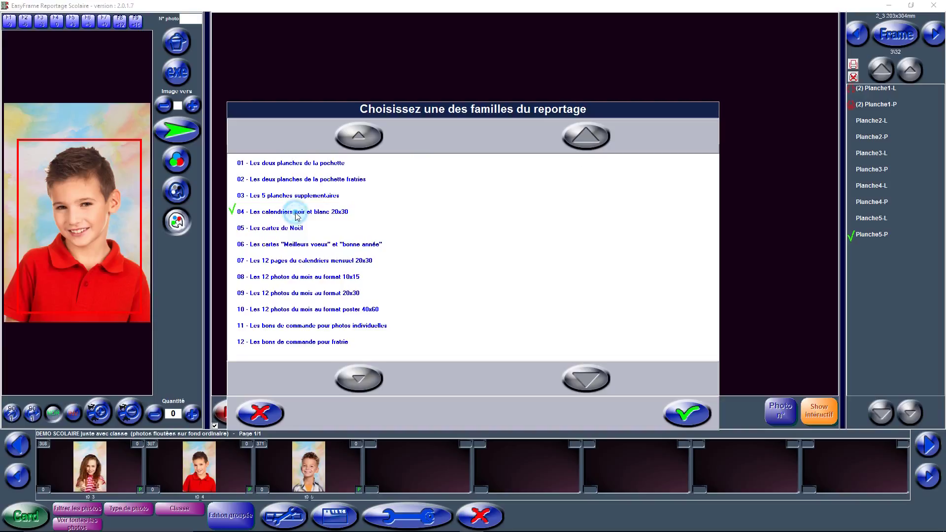
left_click(686, 413)
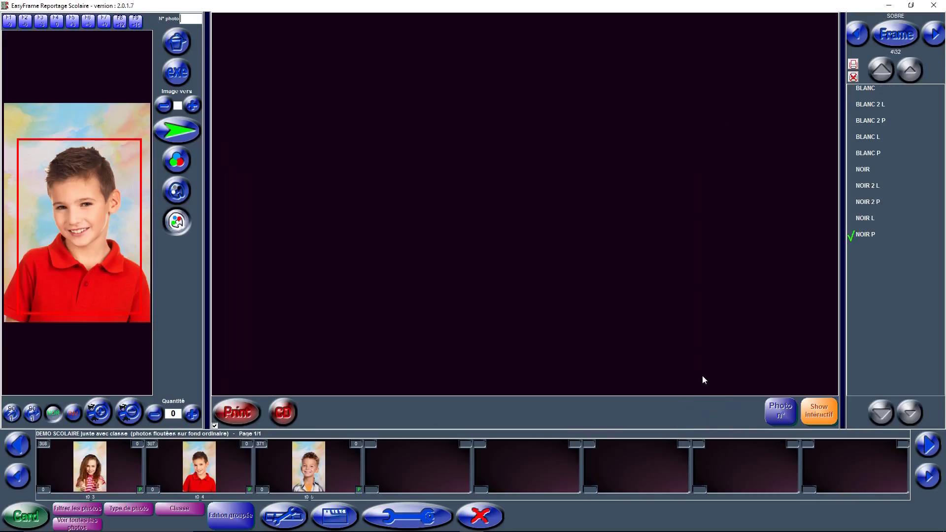
left_click(866, 236)
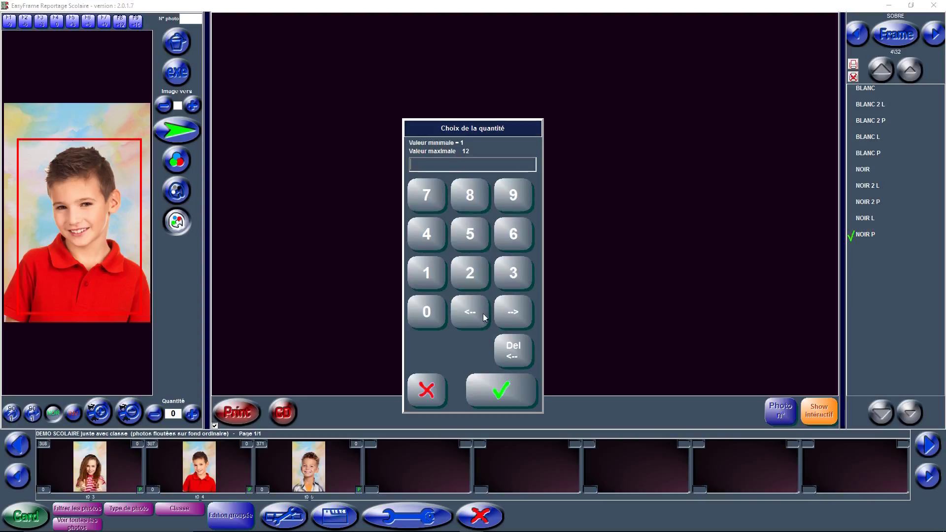
left_click(472, 281)
left_click(499, 393)
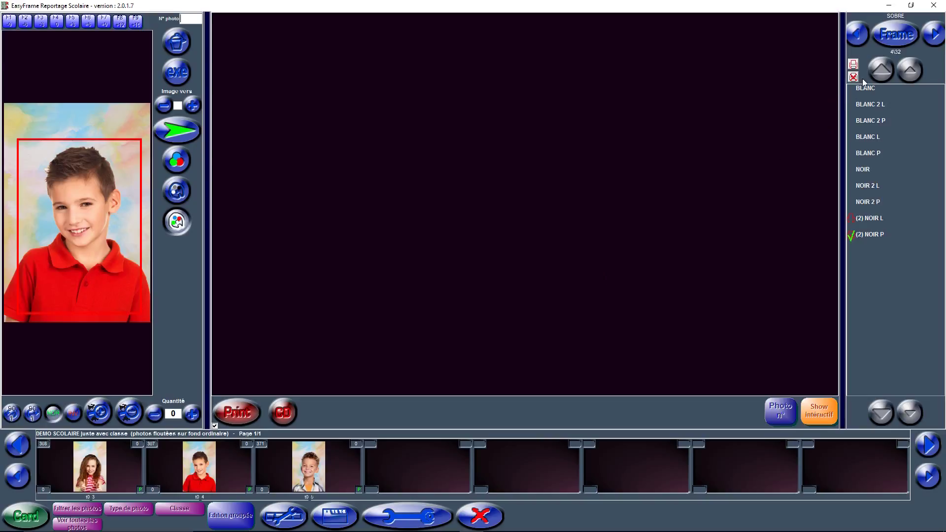
- Choose family 09 - Les 12 photos du mois au format 20x30 and set the quantities to 4 for 02 février and 1 for 03 mars
left_click(895, 52)
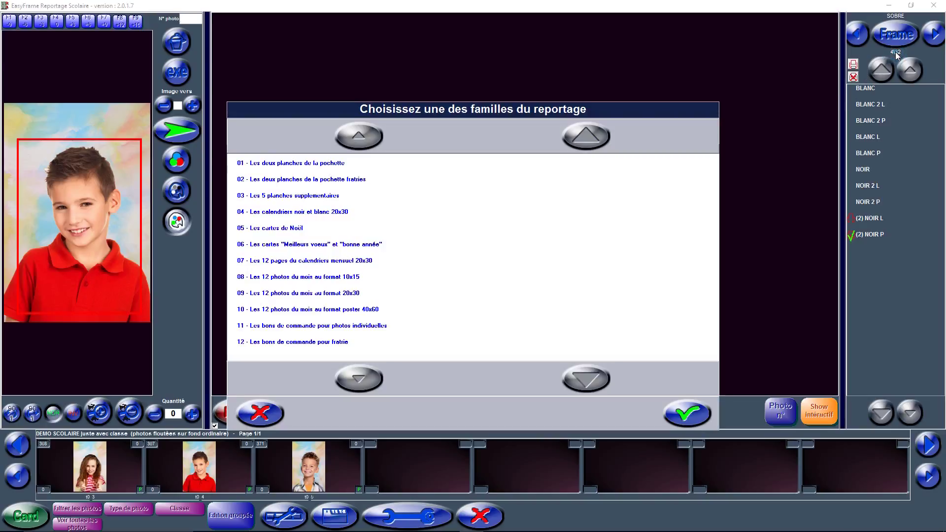
left_click(339, 293)
left_click(679, 403)
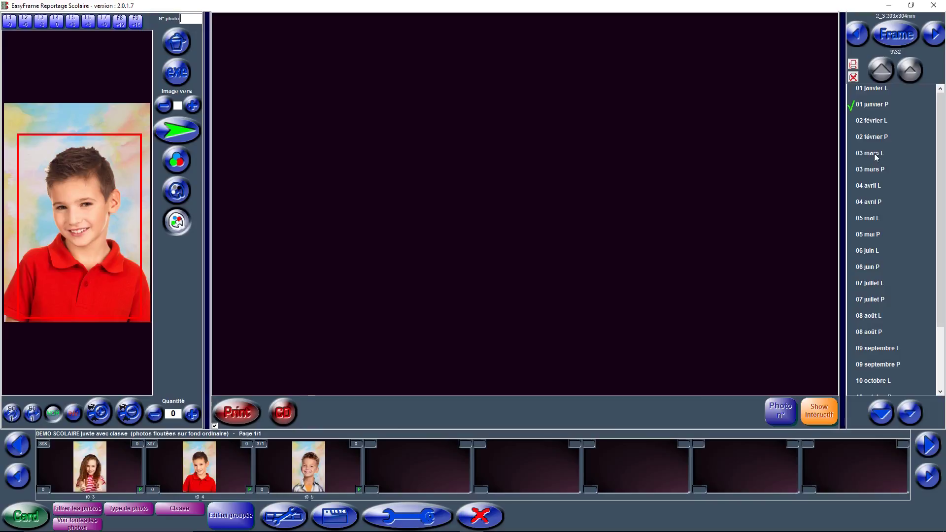
left_click(874, 137)
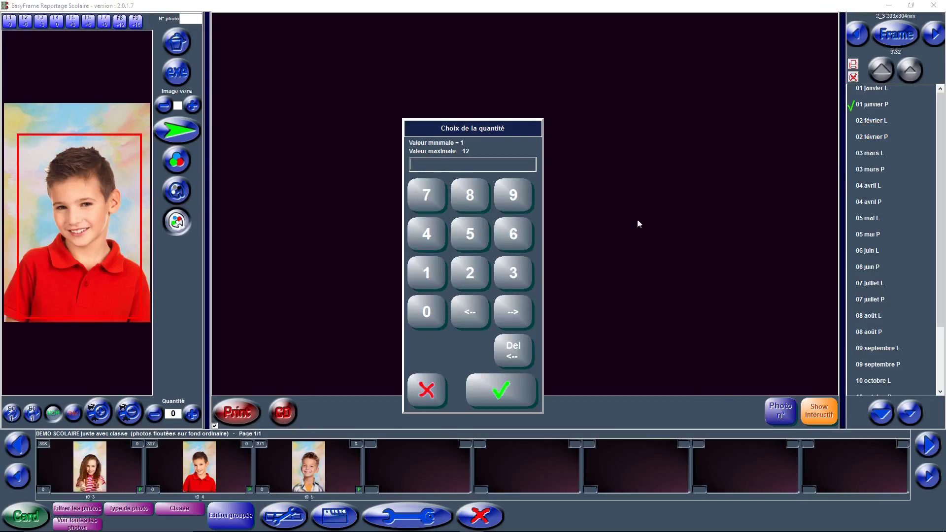
left_click(442, 231)
left_click(499, 394)
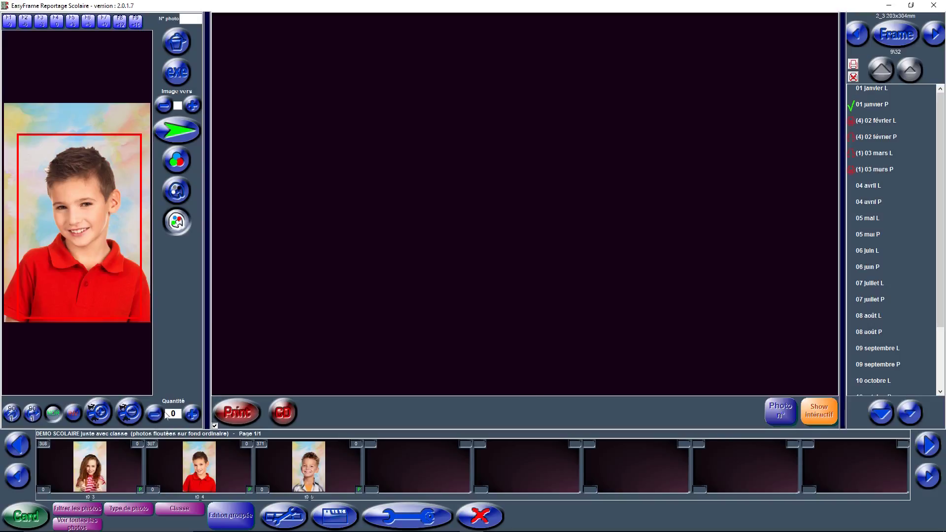
- Select photo 367 for printing and run the optimised reorder prints (Tirer les recommandés)
left_click(150, 444)
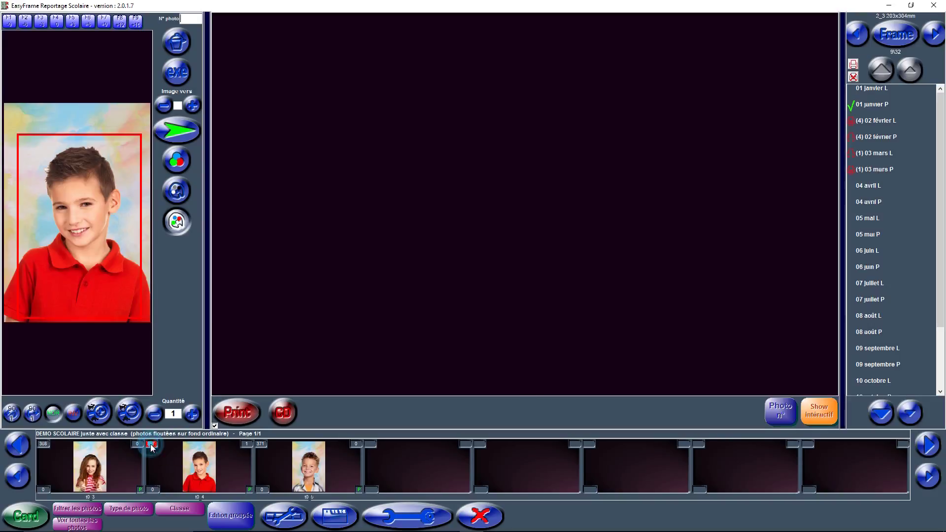
left_click(241, 416)
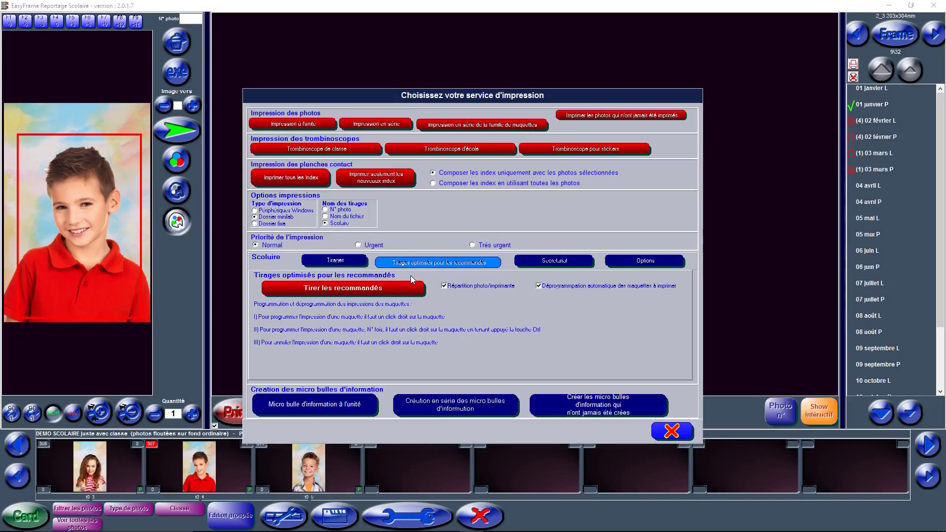
left_click(372, 291)
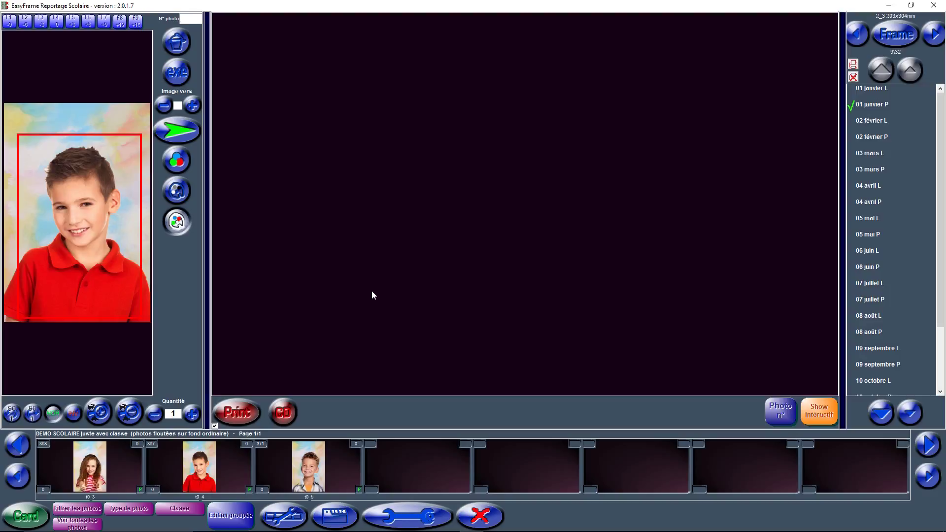
- Load photo number 371 and select it for printing
left_click(781, 417)
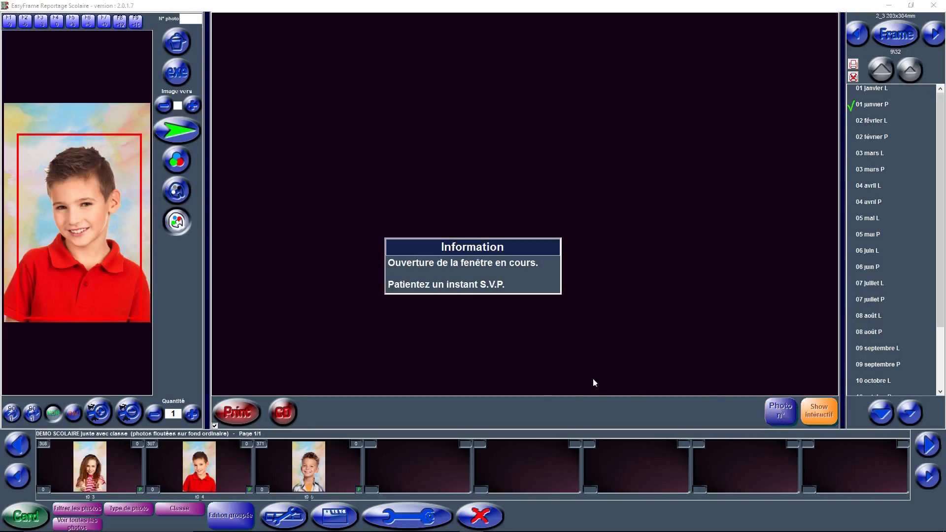
left_click(510, 271)
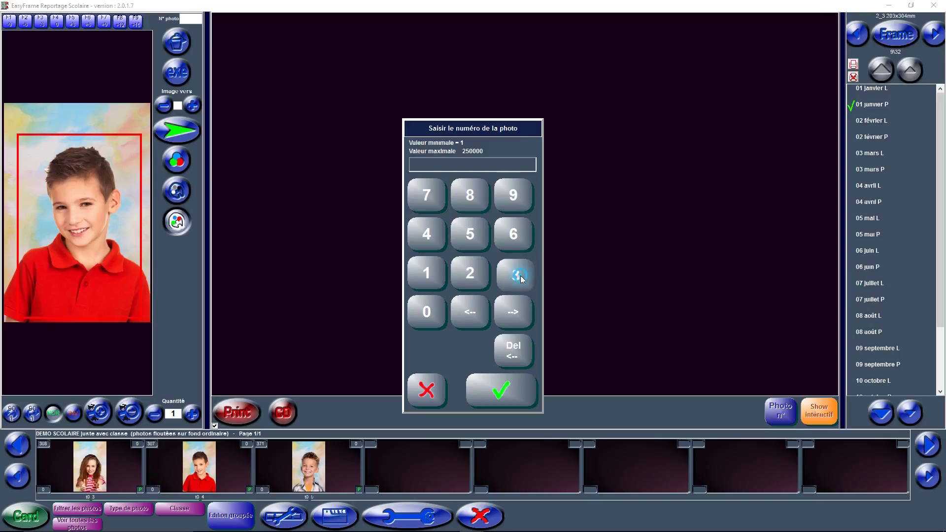
left_click(422, 194)
left_click(422, 283)
left_click(501, 390)
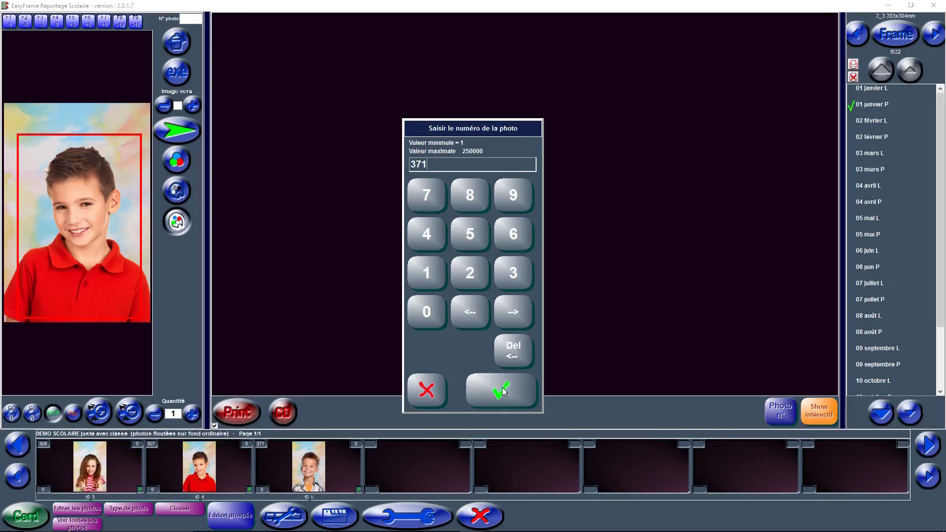
left_click(261, 446)
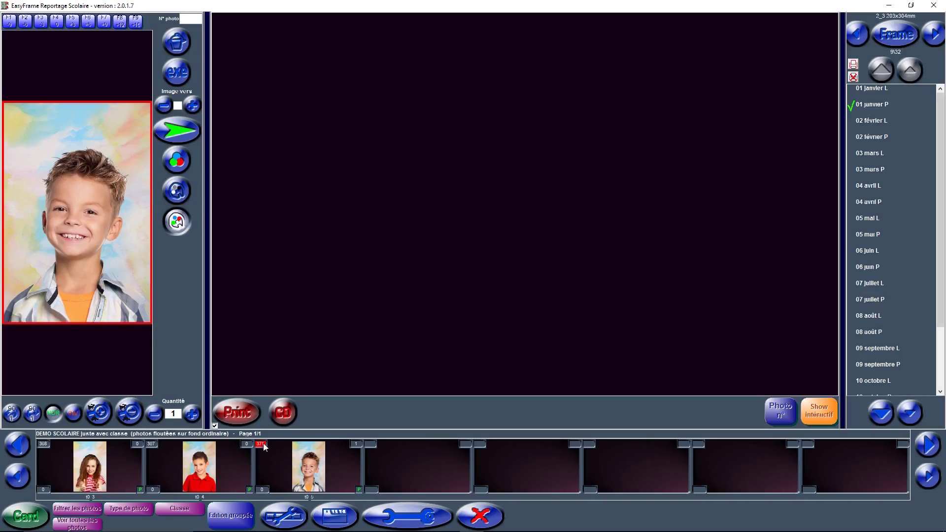
- Order 1 copy of every frame in family 01 - Les deux planches de la pochette, and preview 01 gru-L and 02 cal-P
left_click(892, 52)
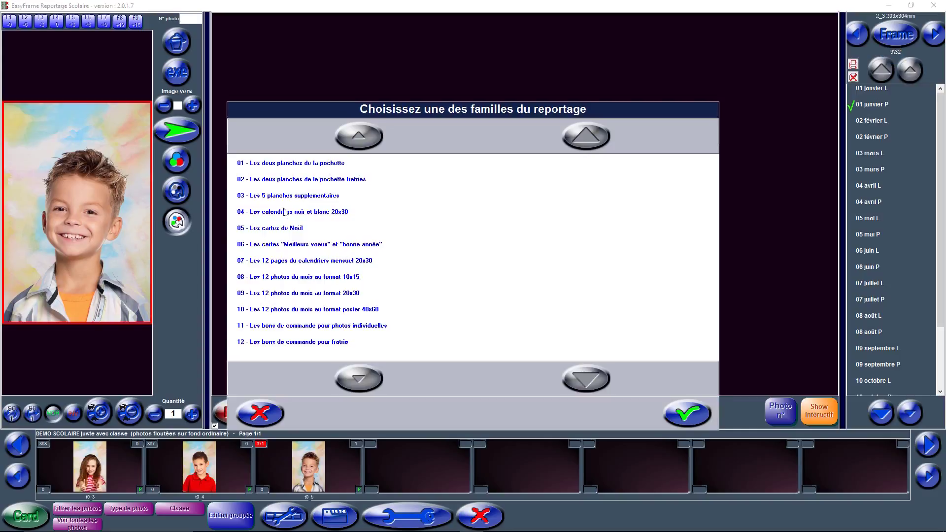
left_click(303, 163)
left_click(687, 414)
left_click(854, 66)
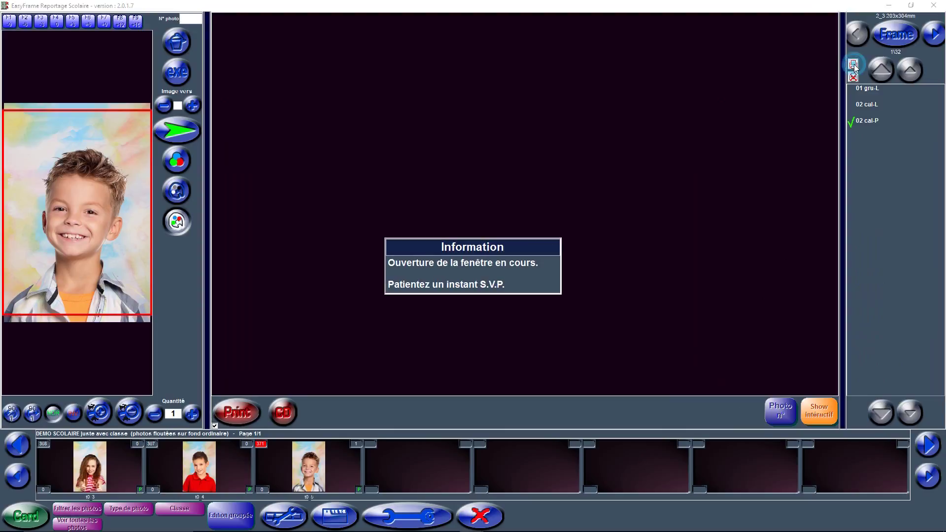
left_click(424, 274)
left_click(497, 391)
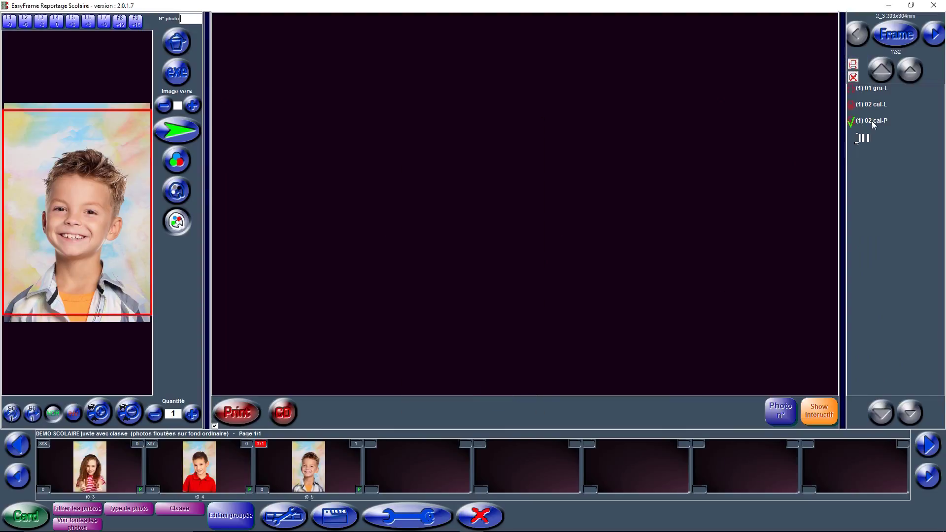
left_click(878, 90)
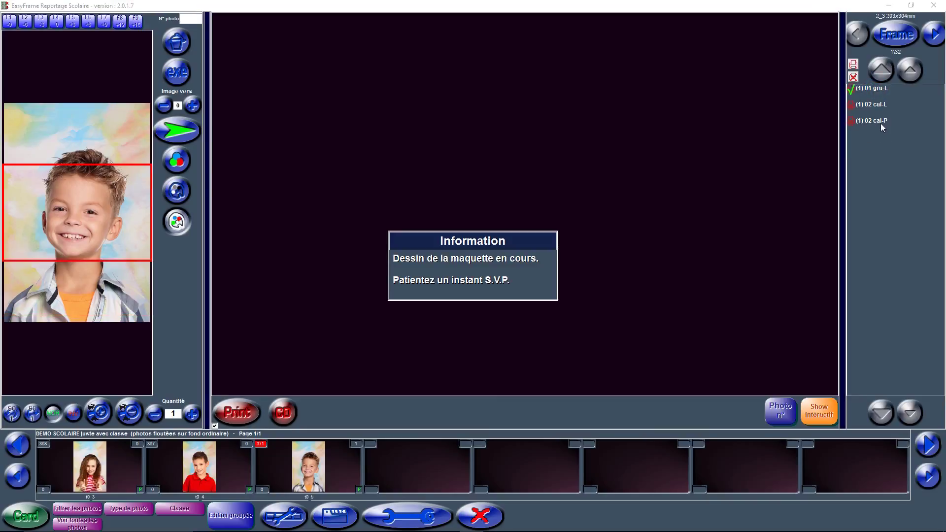
left_click(880, 120)
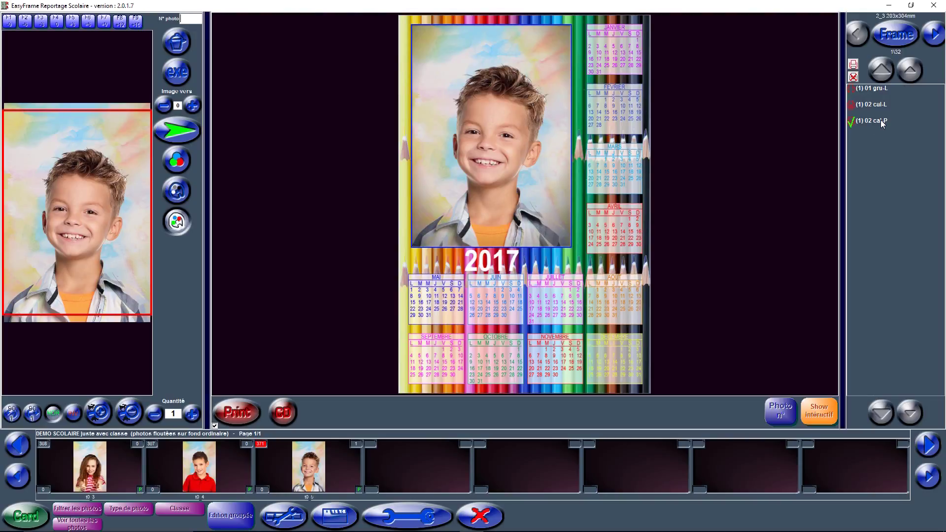
- Choose family 03 - Les 5 planches supplementaires and set the quantity of Planche5 to 1
left_click(895, 52)
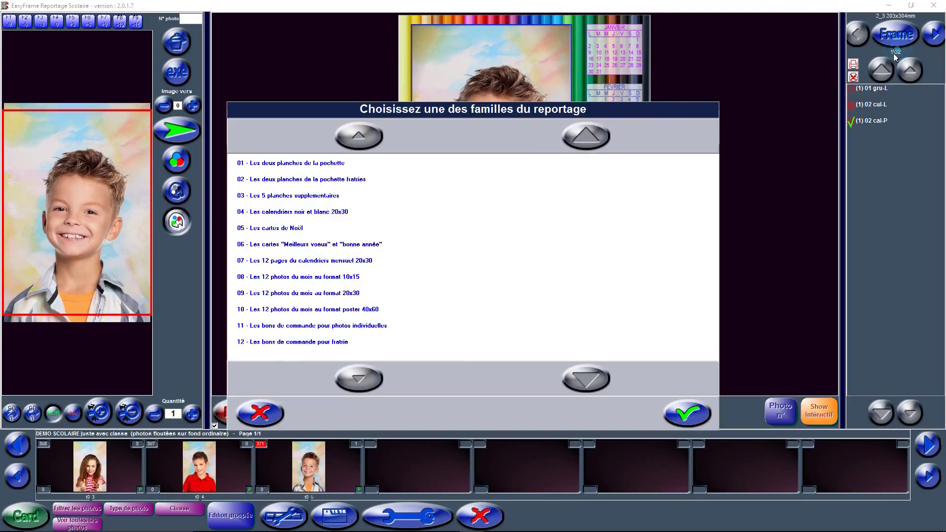
left_click(293, 197)
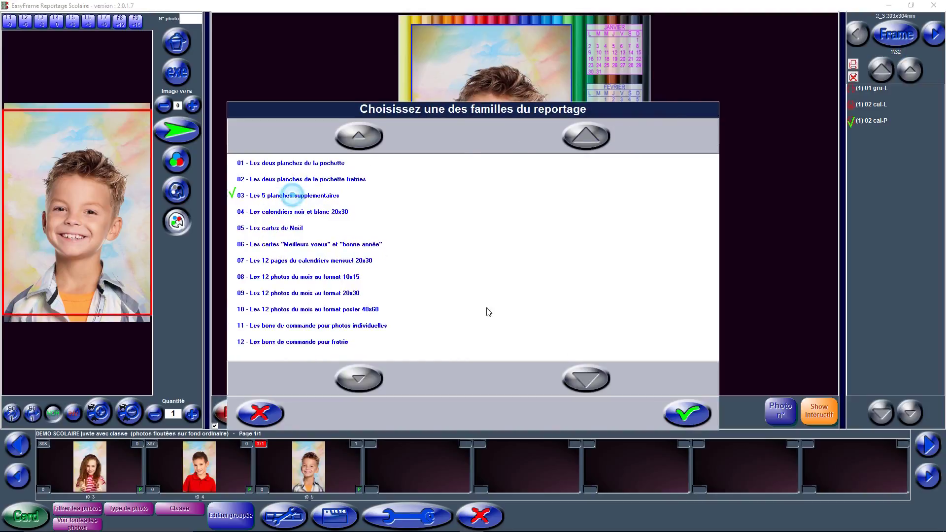
left_click(686, 415)
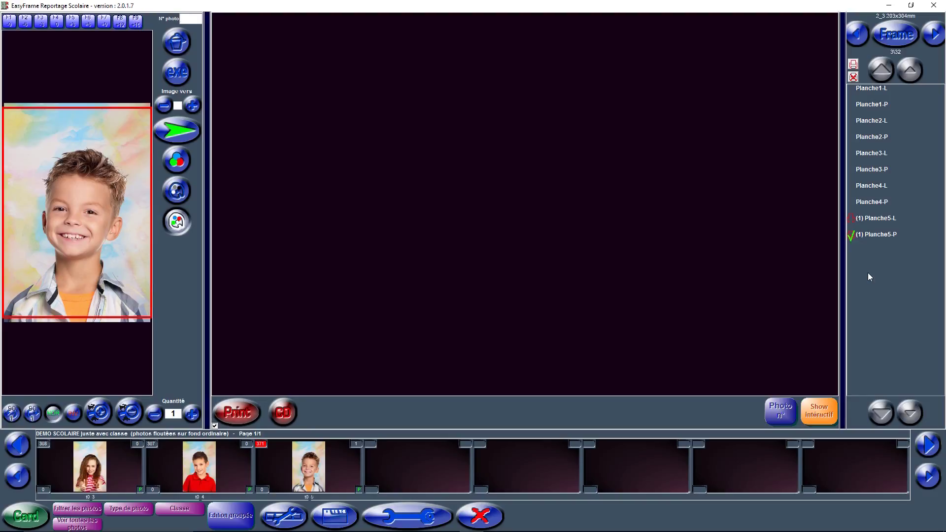
- Choose family 06 - Les cartes "Meilleurs voeux" et "bonne année" and set the meilleurs voeux card's quantity to 10
left_click(894, 52)
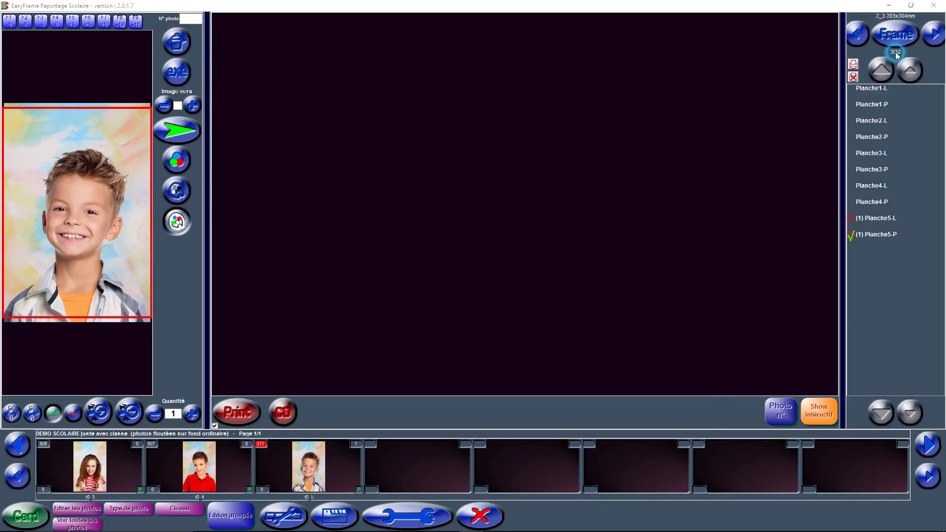
left_click(301, 244)
left_click(690, 407)
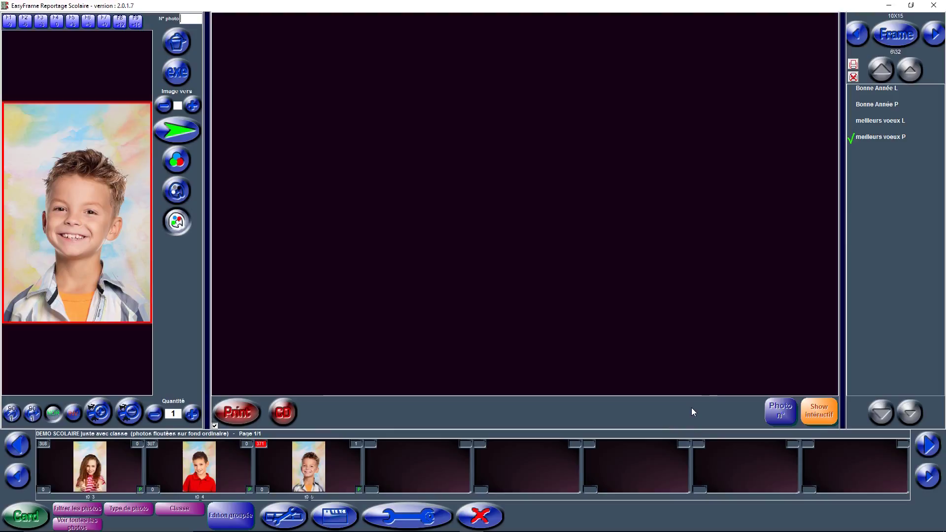
left_click(880, 136)
left_click(427, 272)
left_click(426, 312)
left_click(501, 390)
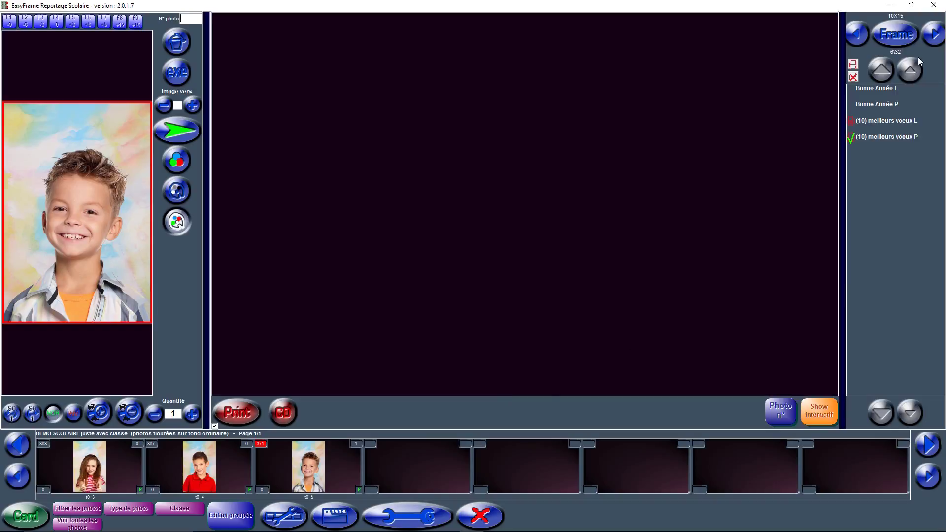
- Choose family 07 - Les 12 pages du calendriers mensuel 20x30 and order 1 copy of every page
left_click(891, 51)
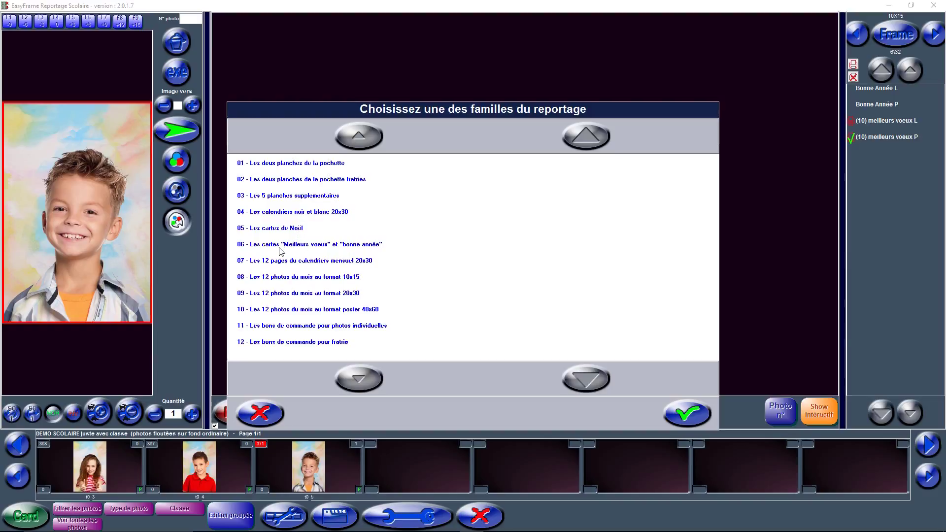
left_click(259, 266)
left_click(678, 417)
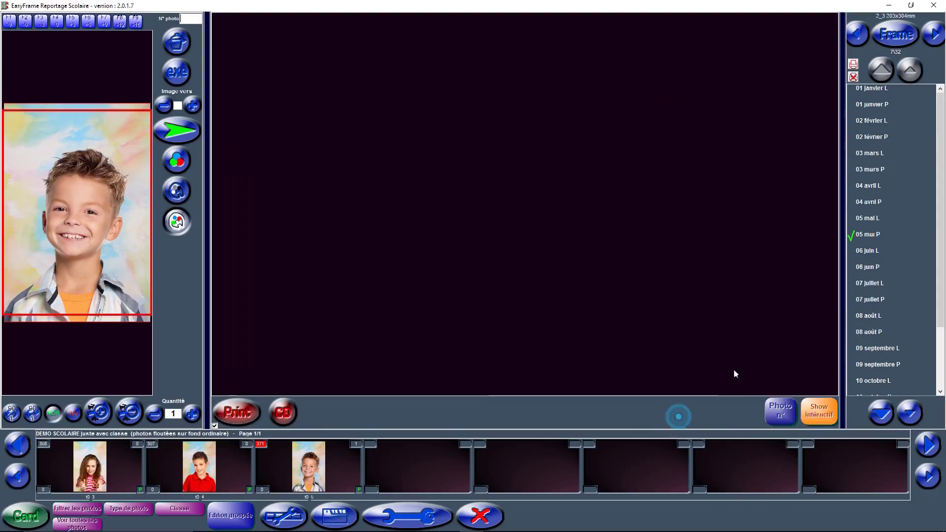
left_click(853, 65)
left_click(427, 273)
left_click(501, 391)
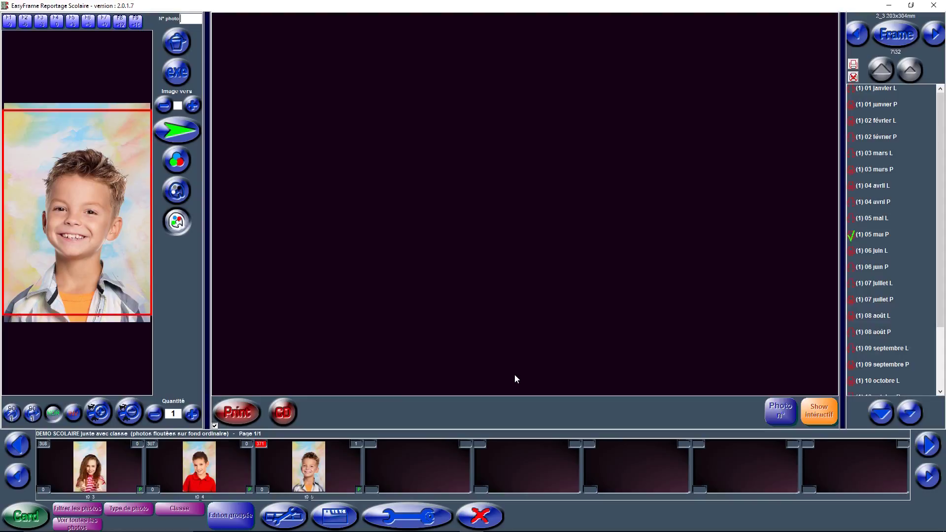
- Run the optimised reorder prints for photo 371 and switch to ServePrint to view the pending jobs
left_click(237, 412)
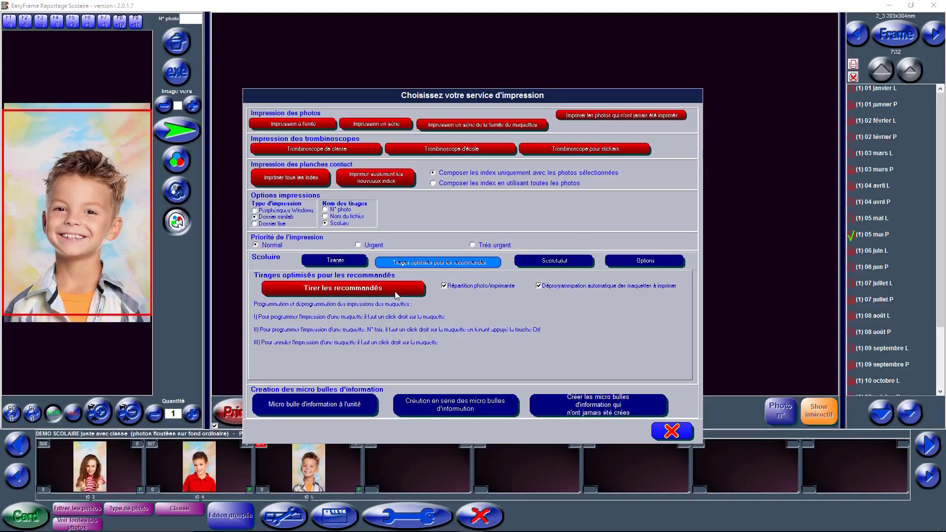
left_click(394, 292)
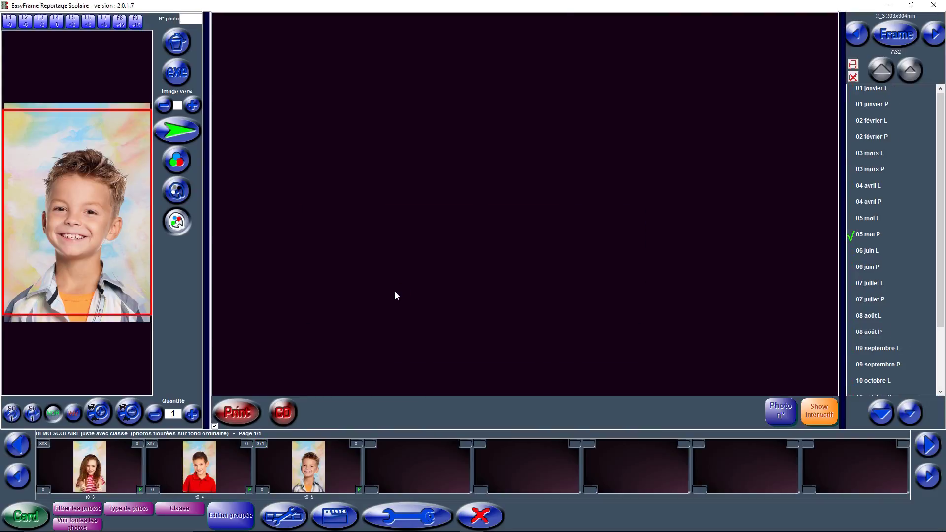
key("alt+Tab")
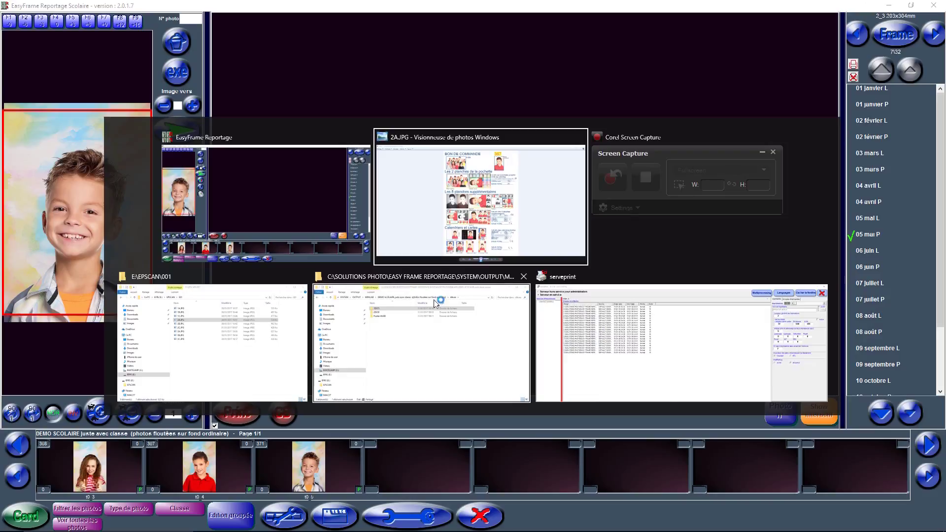
left_click(607, 364)
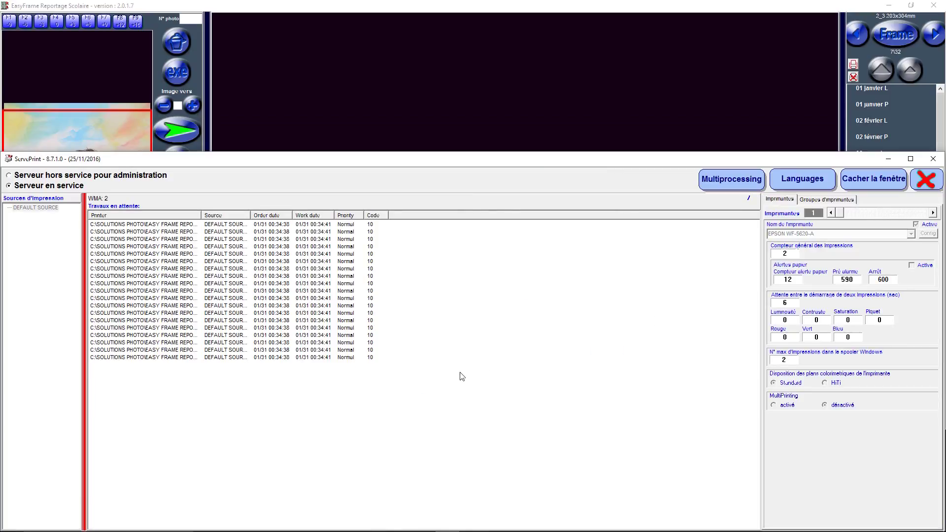
- Return to EasyFrame Reportage, choose family 05 - Les cartes de Noël, and set quantities of 1 for Sapin et traineau and 3 for Paquets cadeaux
key("alt+Tab")
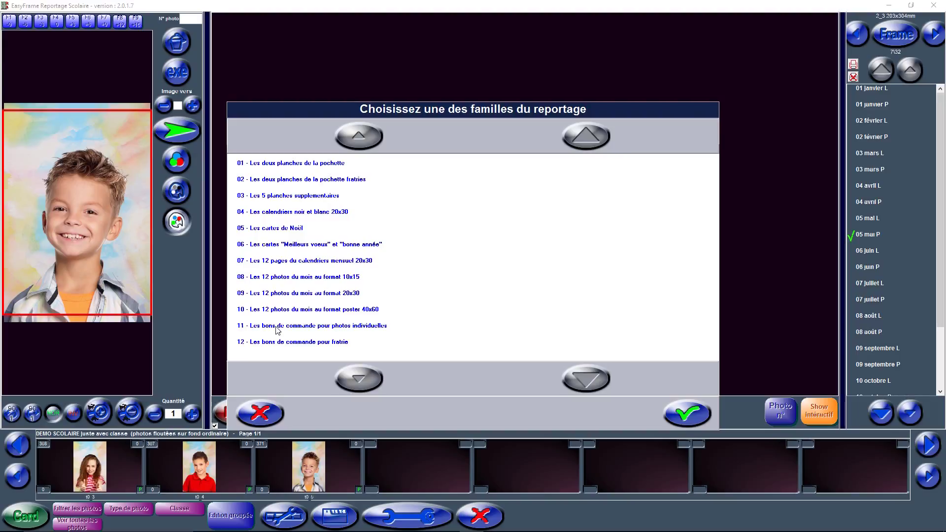
left_click(290, 232)
left_click(695, 415)
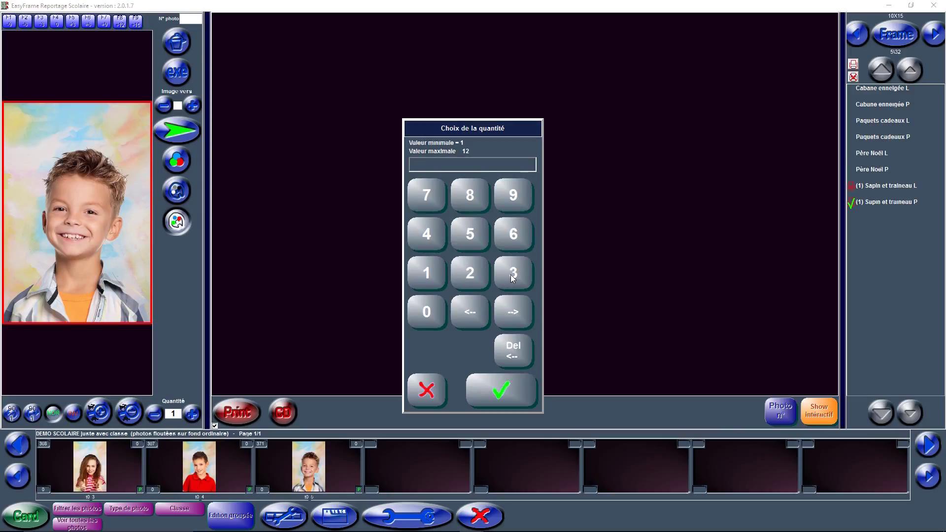
left_click(512, 278)
left_click(509, 399)
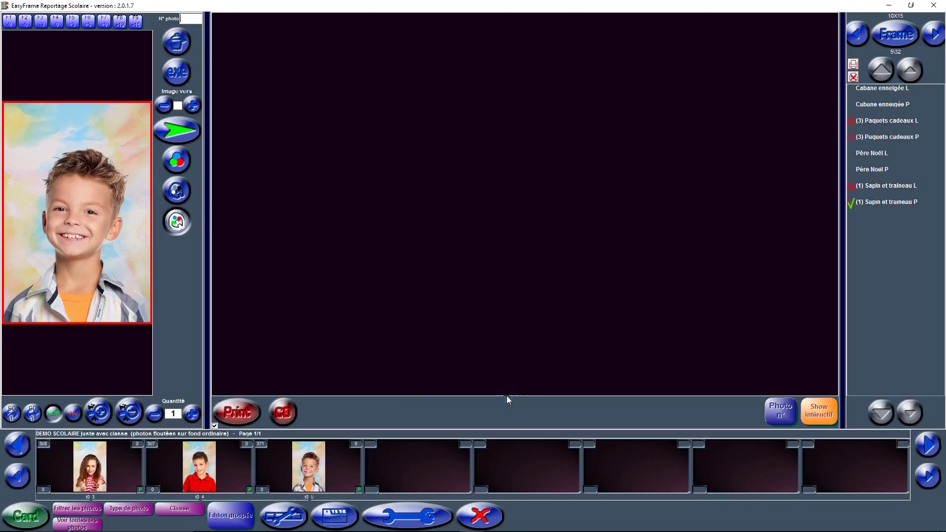
- Set 1 copy for every frame in the Christmas card family and open the print service choices
left_click(853, 65)
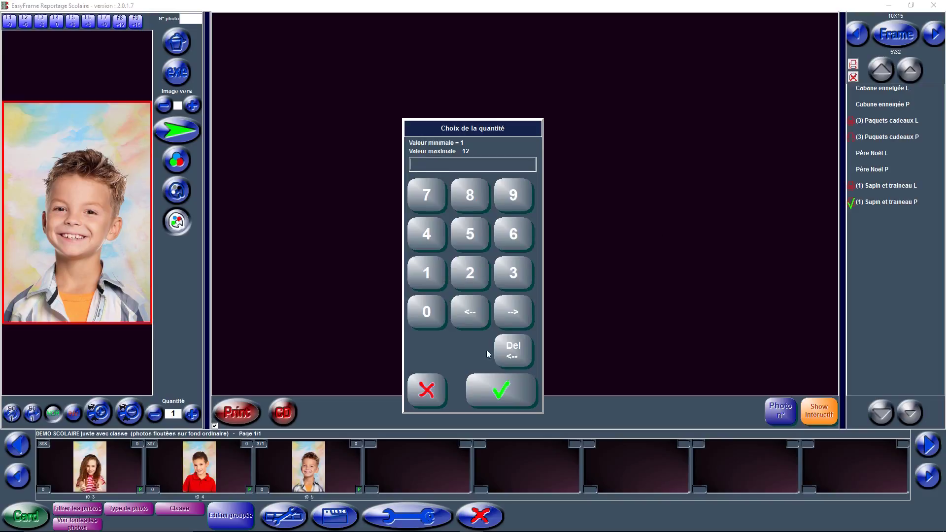
left_click(427, 274)
left_click(500, 389)
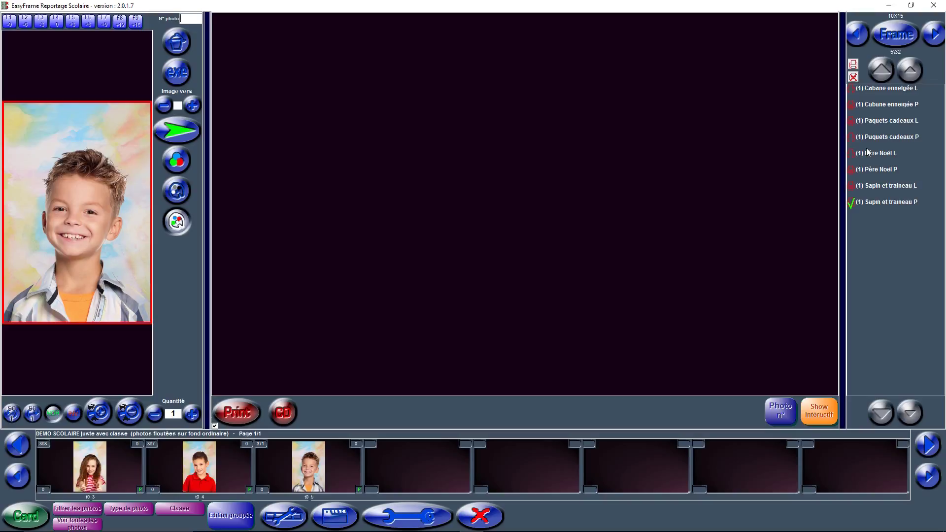
left_click(237, 414)
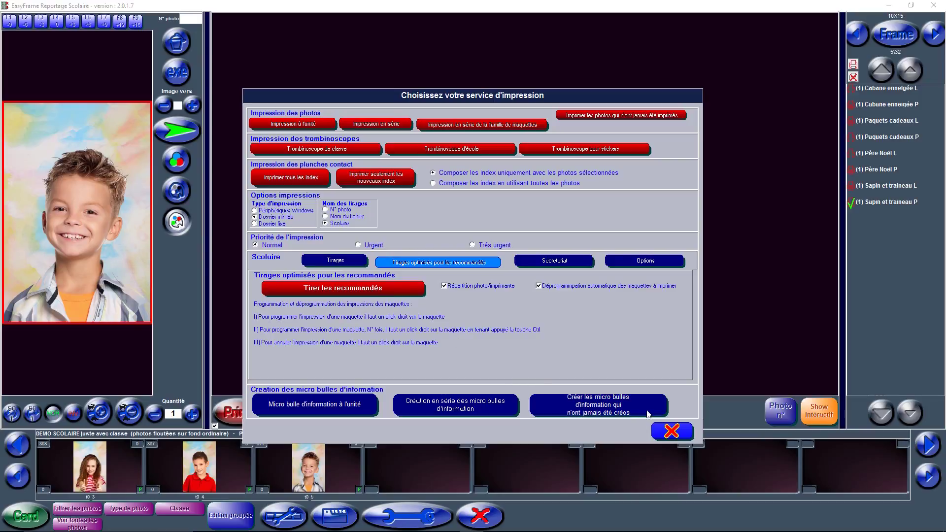
- Close the print service choices, switch to the File Explorer window on the élèves output folder and view the files in 10X15
left_click(672, 431)
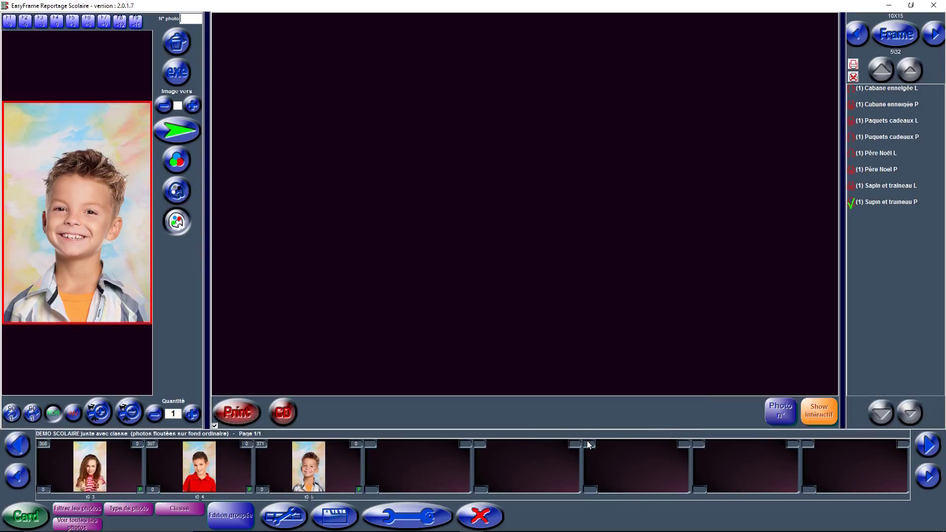
key("alt+Tab")
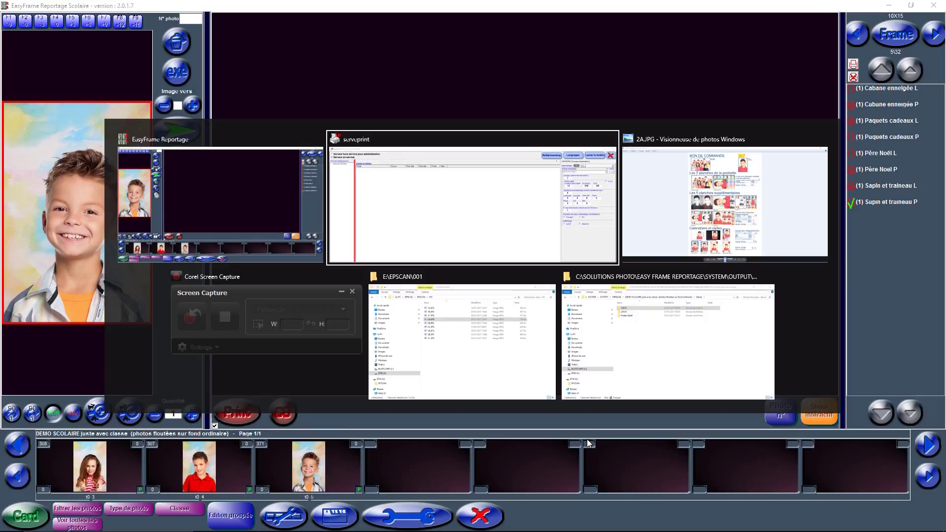
key("alt+Tab")
key("alt+Tab")
key("alt+Tab")
key("alt+Tab")
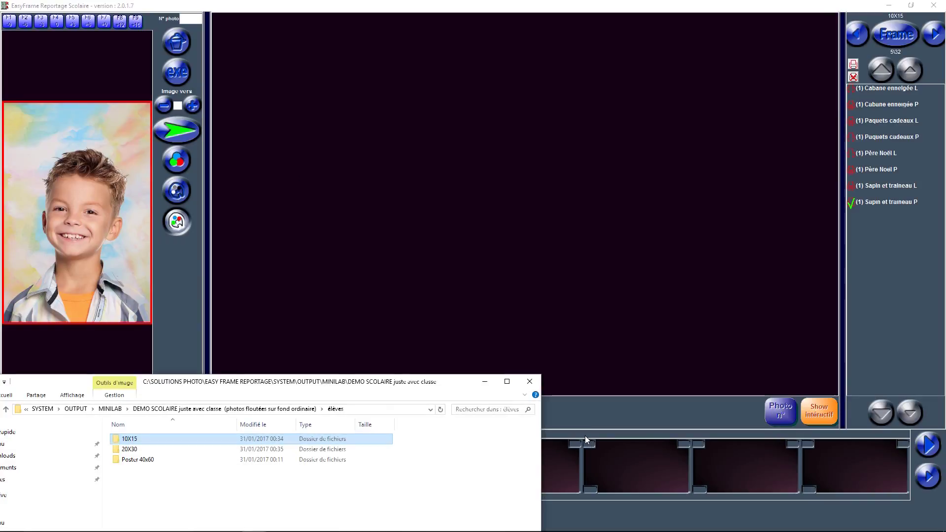
double_click(129, 439)
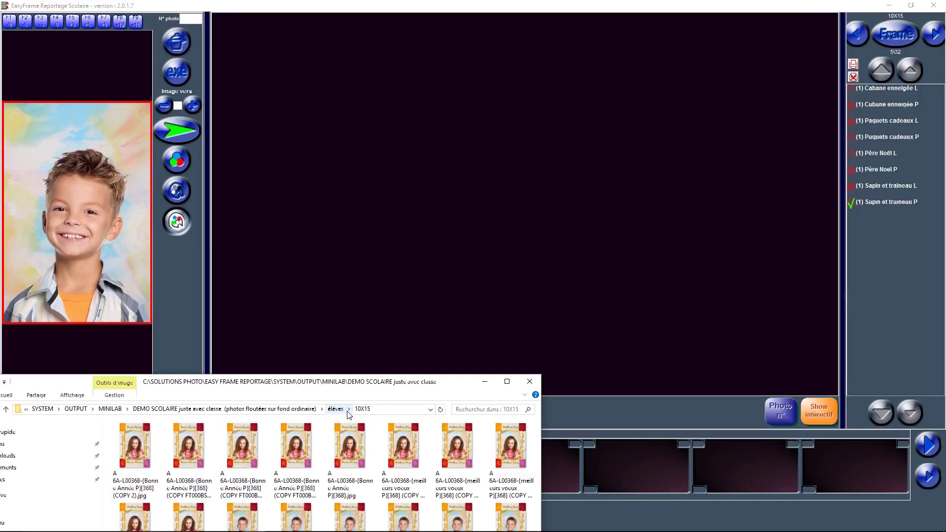
left_click_drag(354, 385, 496, 164)
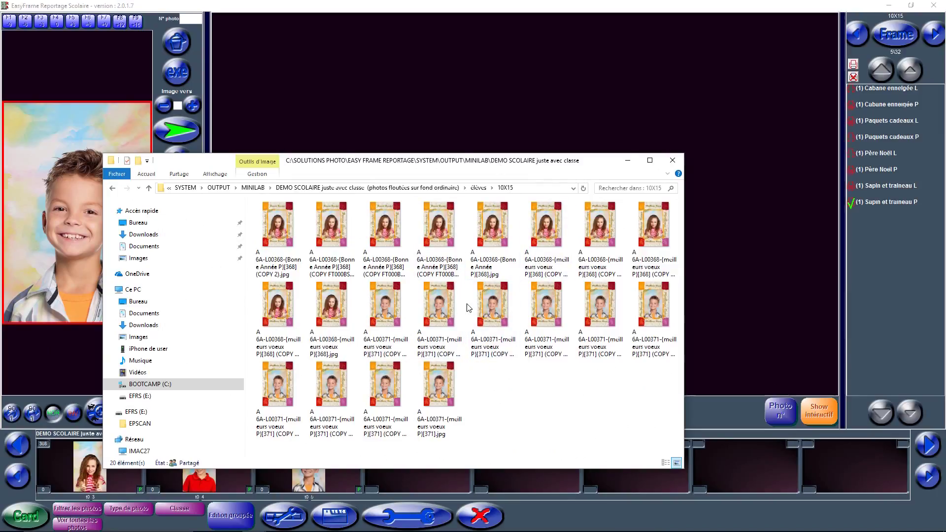
- Look through the print files in the neighbouring 20X30 folder and close the File Explorer window
left_click(149, 187)
double_click(272, 229)
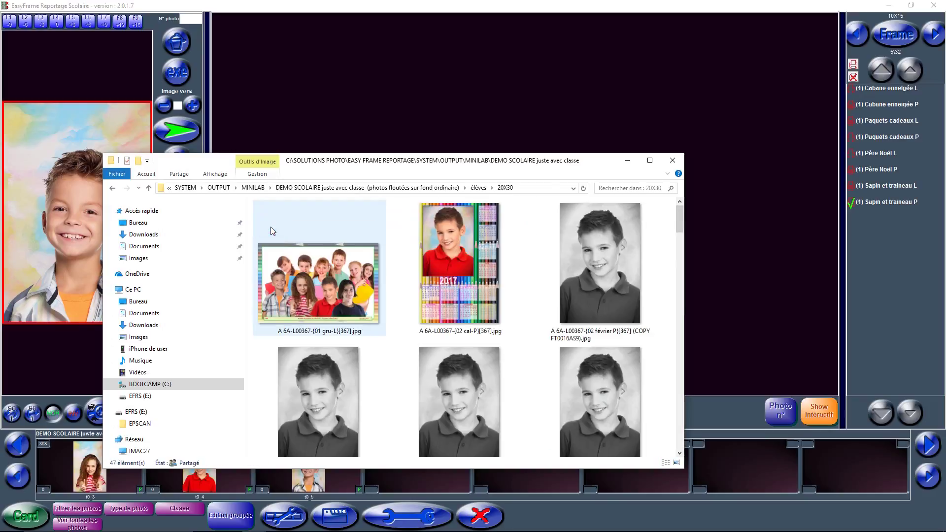
scroll(426, 255, "down", 3)
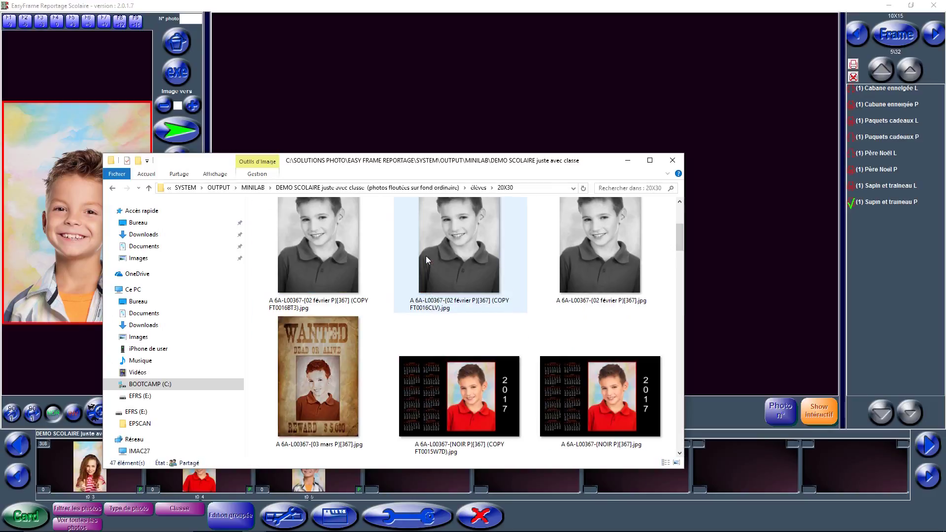
scroll(401, 256, "down", 3)
scroll(401, 255, "down", 3)
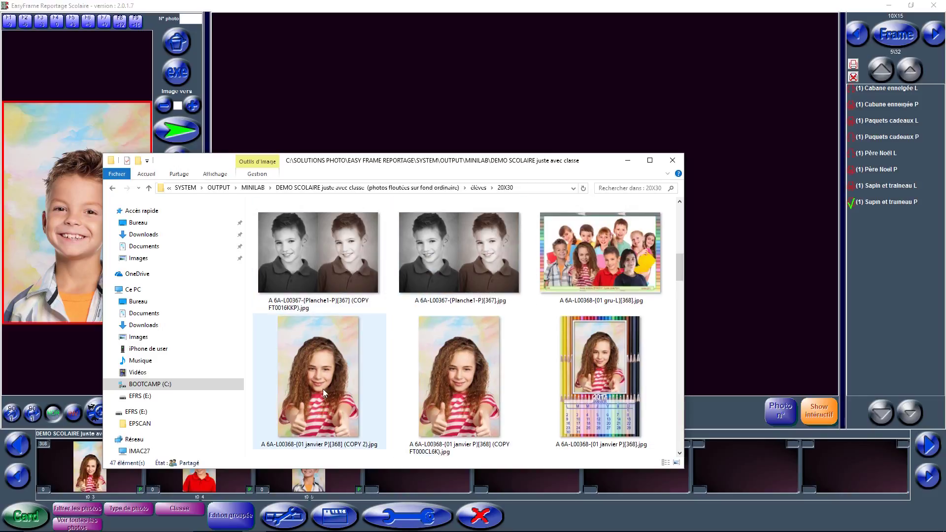
scroll(444, 394, "up", 1)
scroll(444, 392, "up", 10)
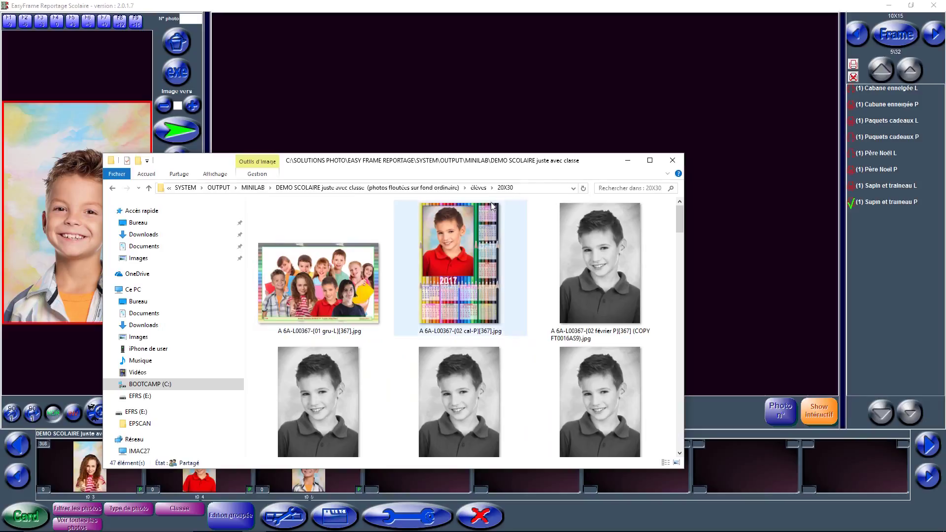
left_click(673, 161)
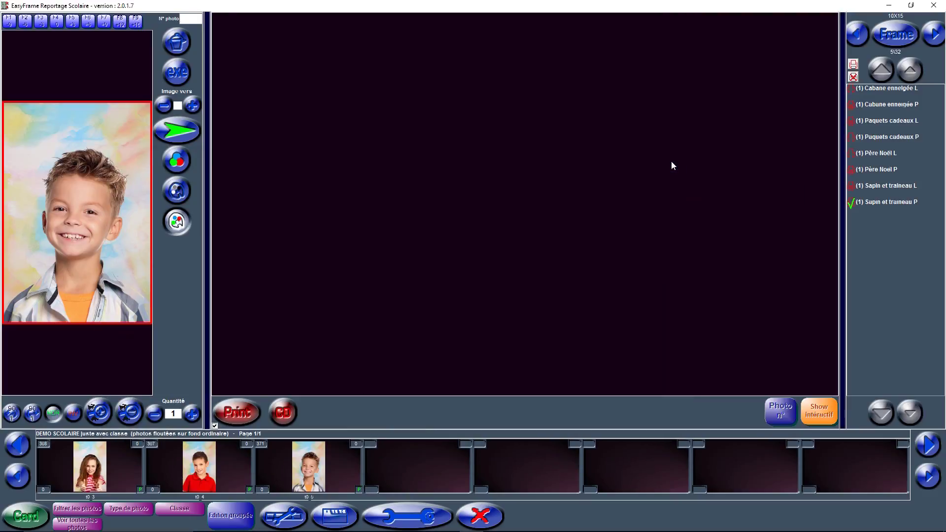